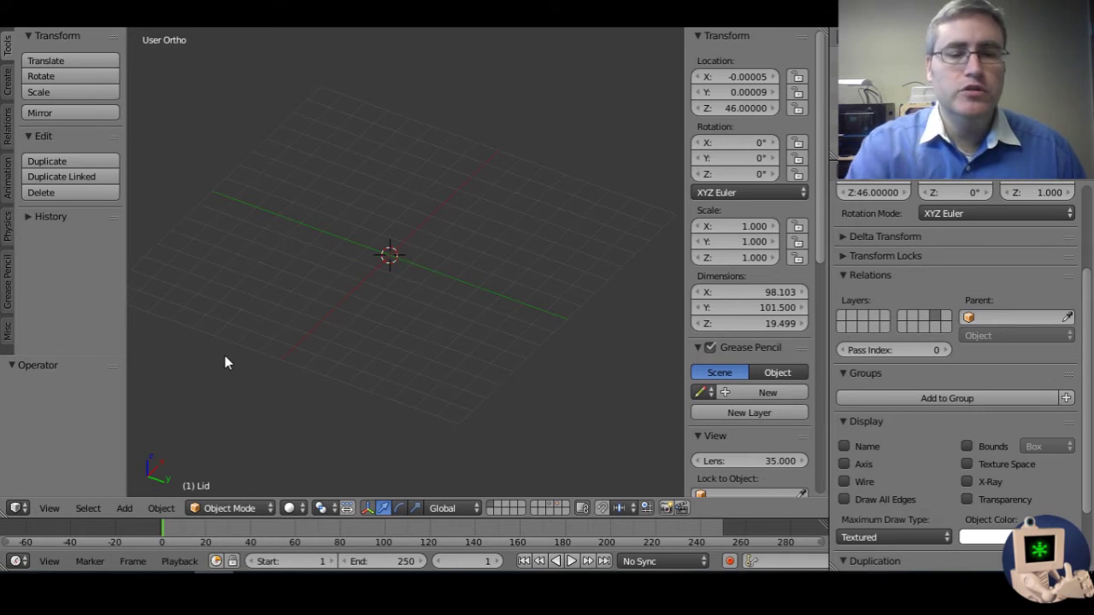
Add a cylinder mesh at the centre of the scene.
{"action": "key", "text": "shift+a"}
{"action": "mouse_move", "coordinate": [213, 320]}
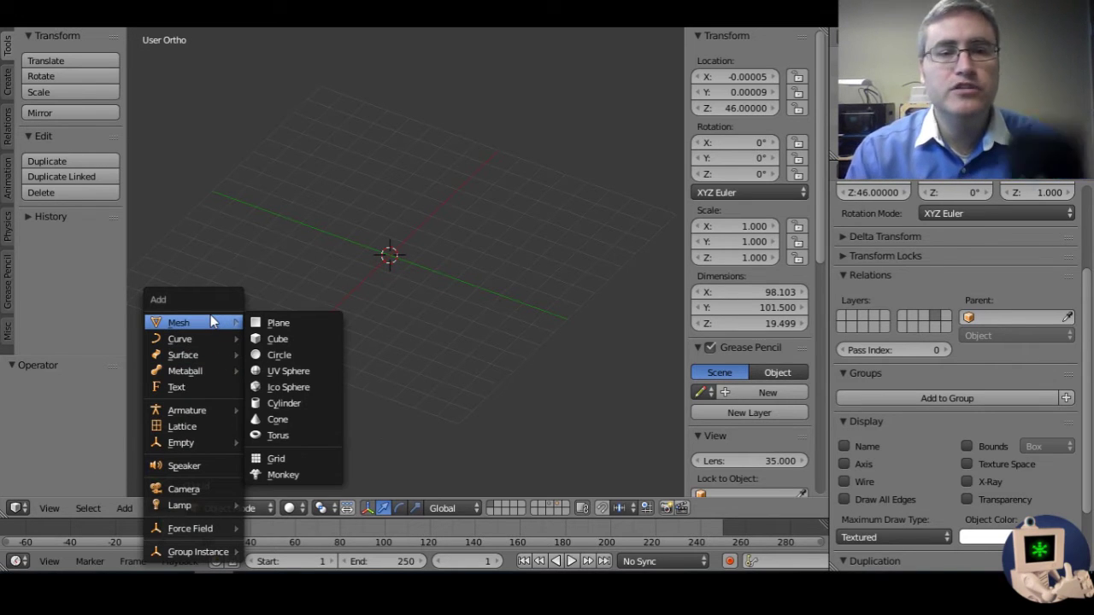
{"action": "left_click", "coordinate": [294, 403]}
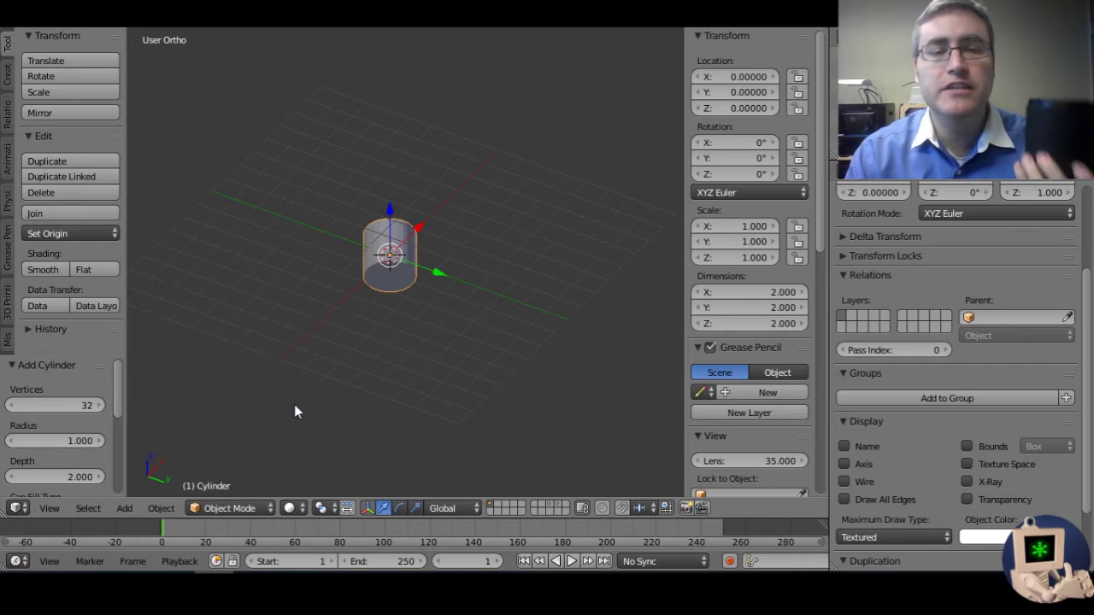
{"action": "middle_click_drag", "start_coordinate": [487, 157], "coordinate": [415, 323]}
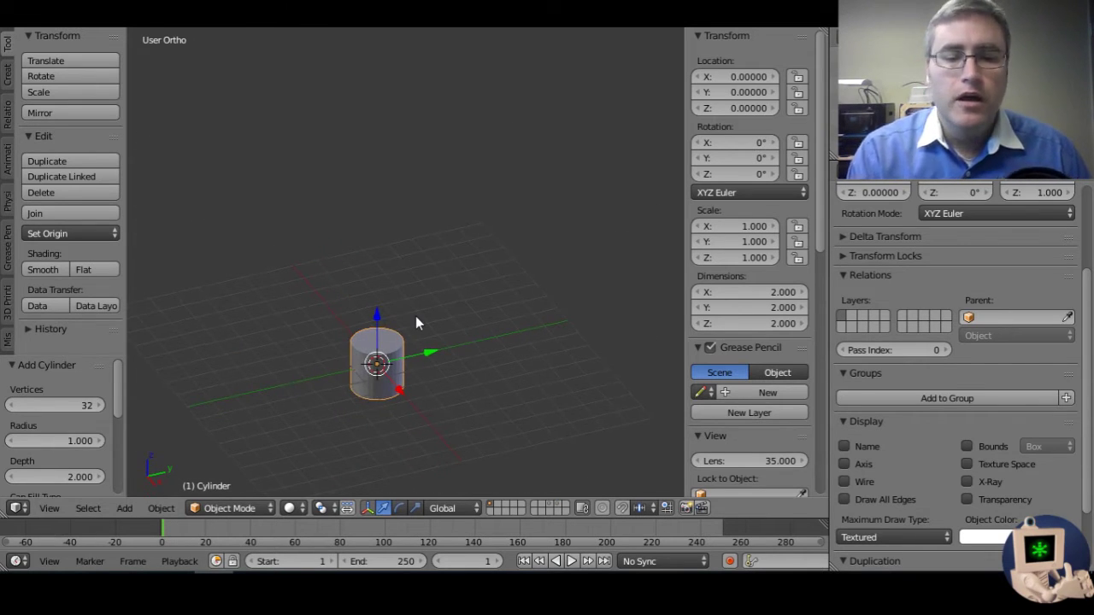
{"action": "scroll", "coordinate": [414, 317], "scroll_direction": "up", "scroll_amount": 2}
{"action": "middle_click_drag", "start_coordinate": [414, 317], "coordinate": [407, 360]}
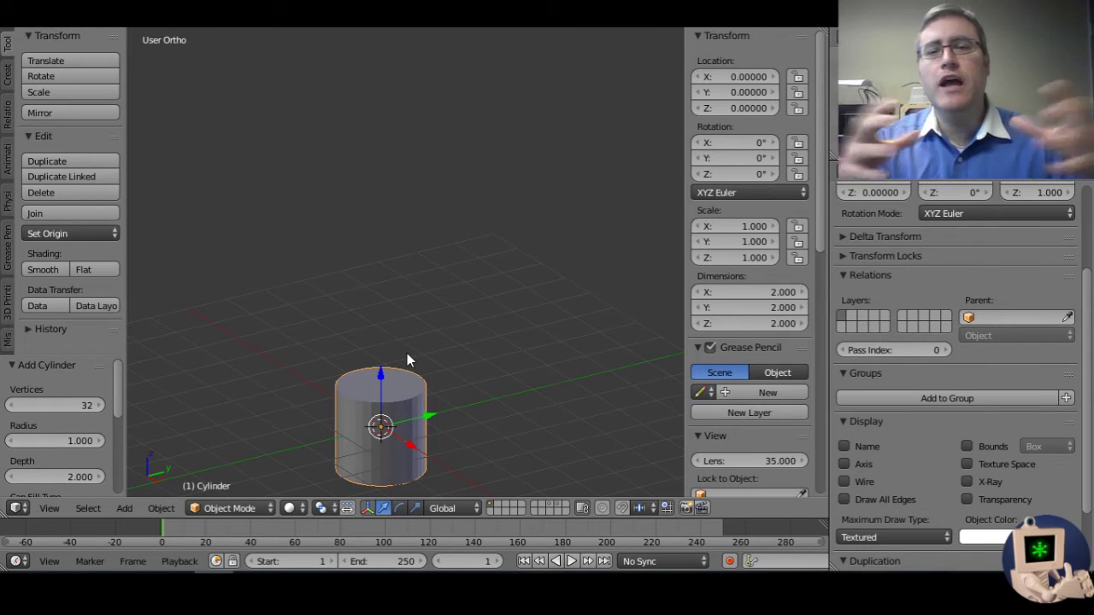
Set the new cylinder's radius to 101/2 and its depth to 100.
{"action": "left_click", "coordinate": [56, 440]}
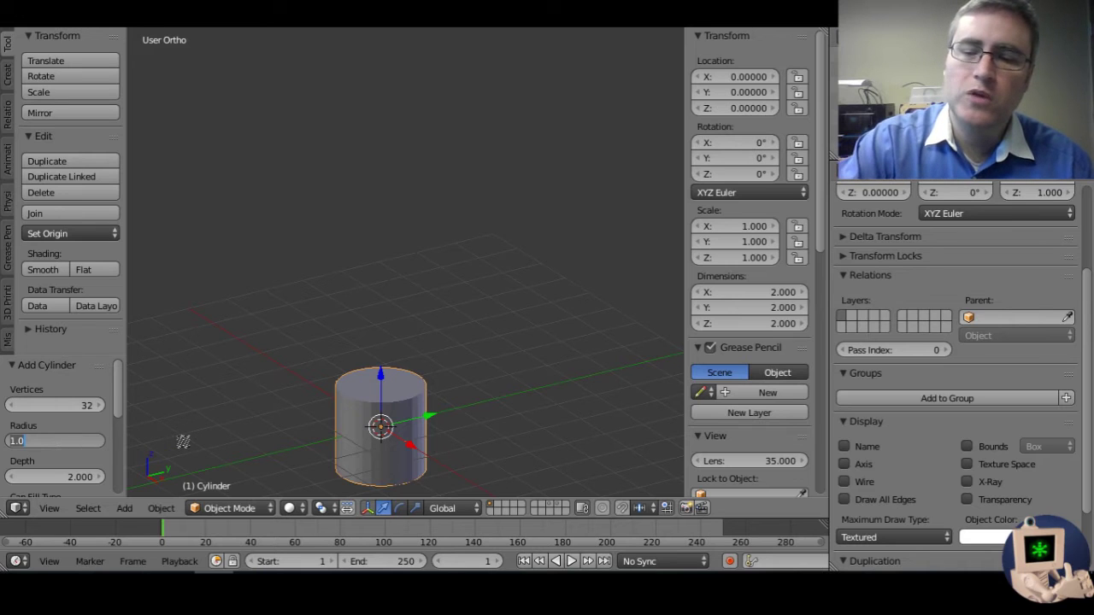
{"action": "type", "text": "10"}
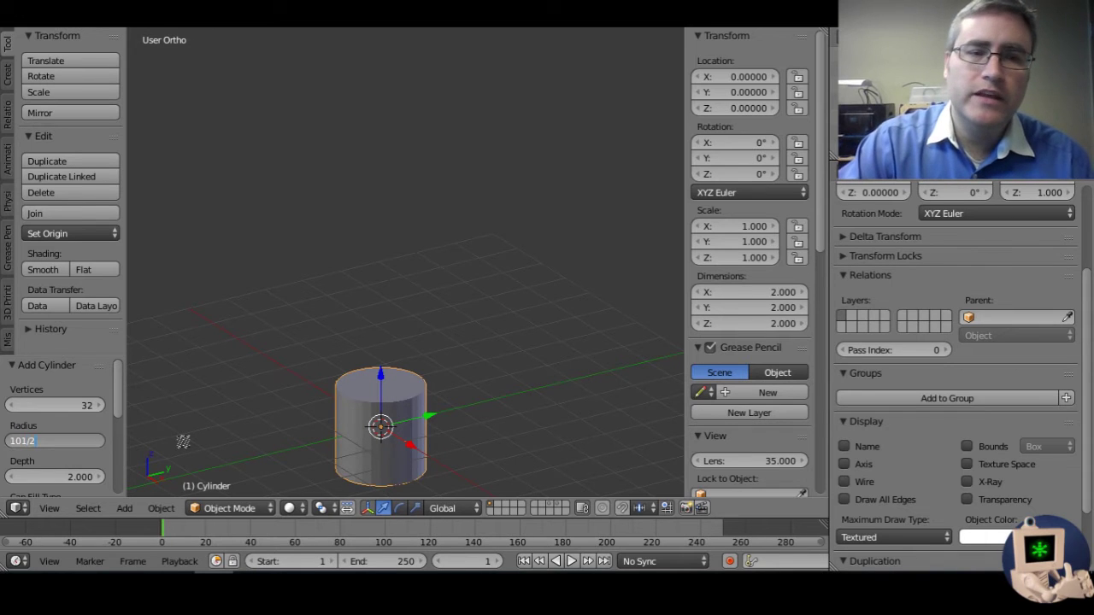
{"action": "type", "text": "1/2"}
{"action": "key", "text": "Return"}
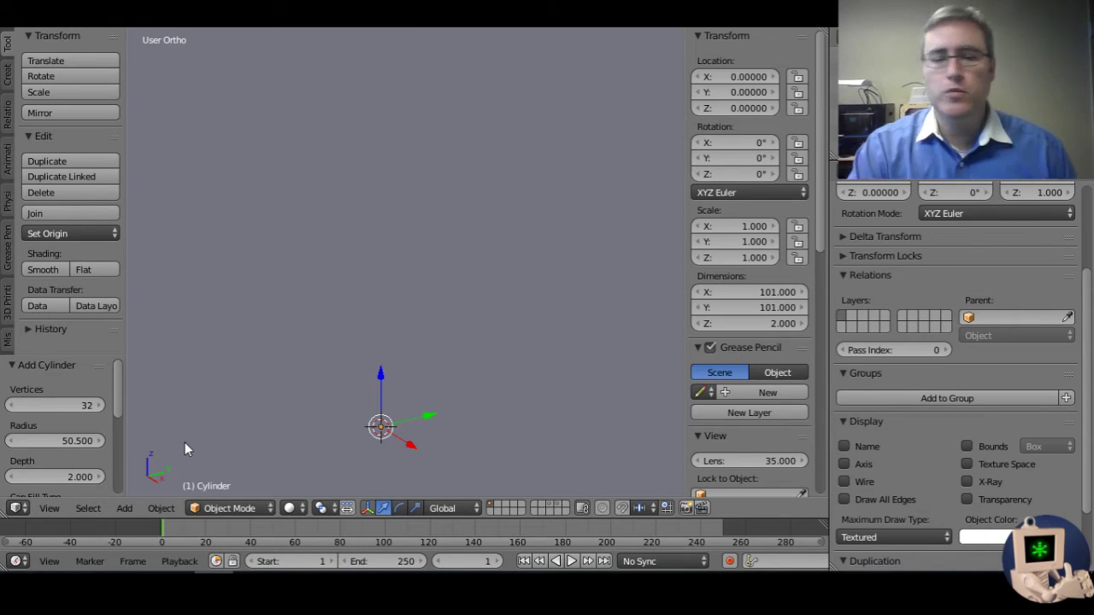
{"action": "scroll", "coordinate": [175, 427], "scroll_direction": "down", "scroll_amount": 6}
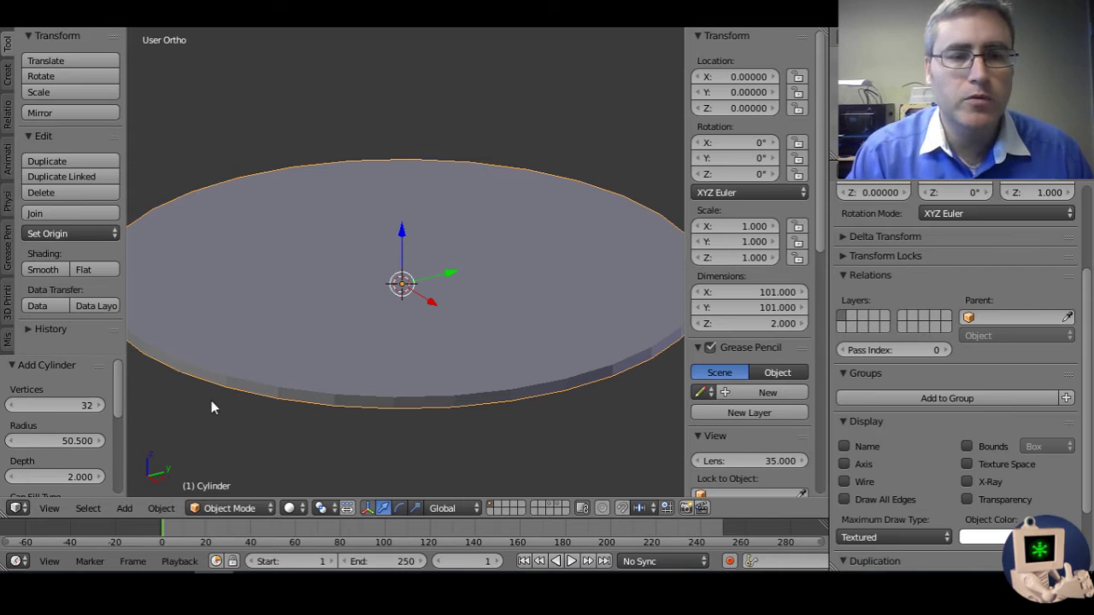
{"action": "left_click", "coordinate": [60, 477]}
{"action": "type", "text": "100"}
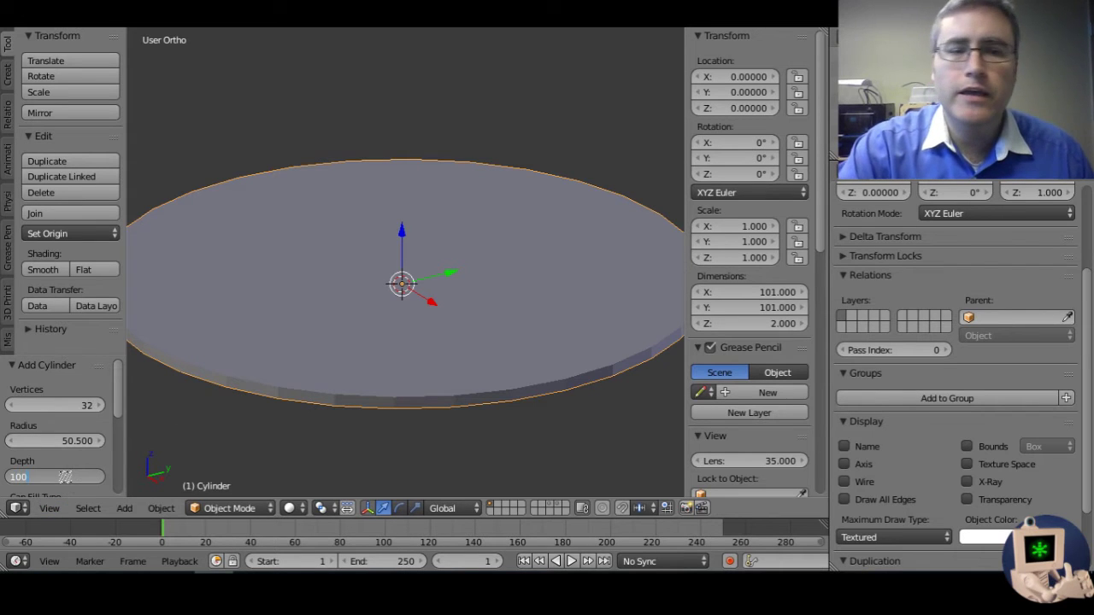
{"action": "key", "text": "Return"}
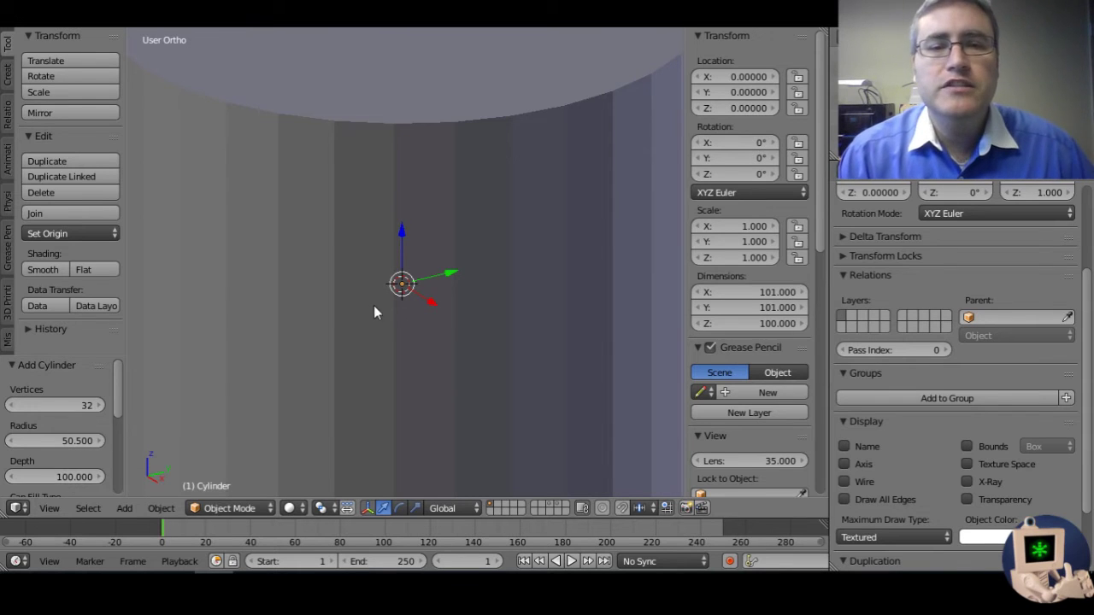
{"action": "scroll", "coordinate": [374, 313], "scroll_direction": "down", "scroll_amount": 5}
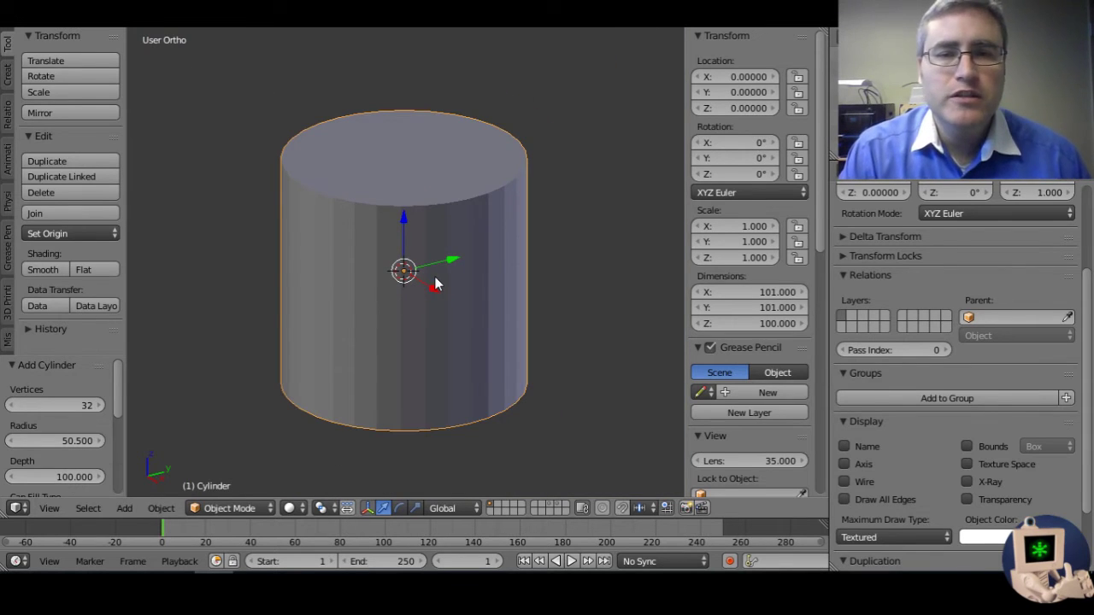
Set the cylinder's vertex count to 128 for a smoother wall.
{"action": "left_click", "coordinate": [93, 407]}
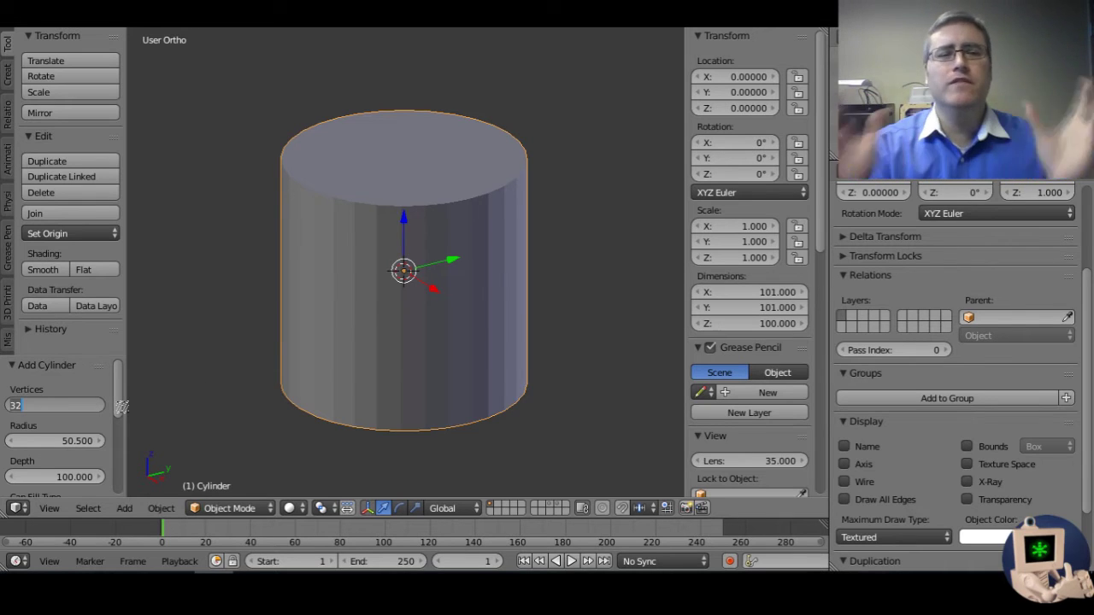
{"action": "type", "text": "128"}
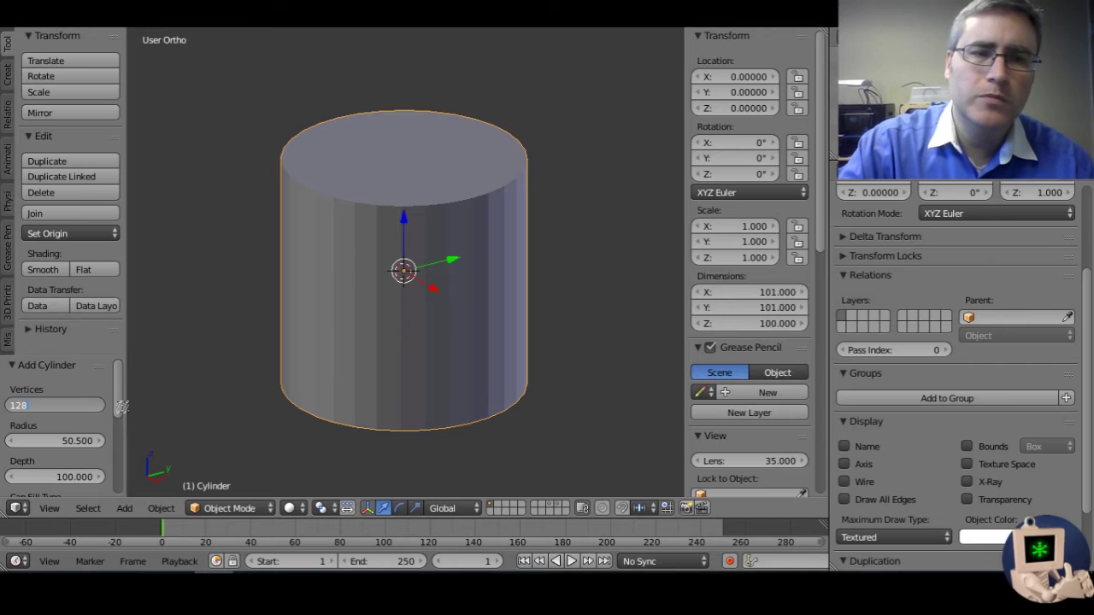
{"action": "key", "text": "Return"}
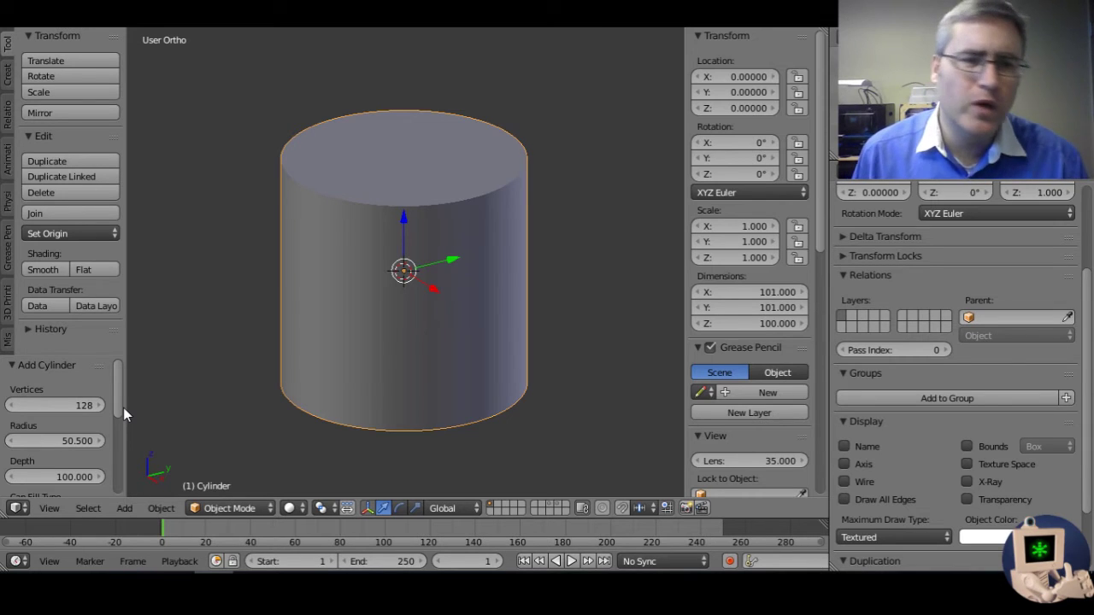
Set the cylinder's vertex count to 200 and look over the roundness of its wall.
{"action": "left_click", "coordinate": [82, 404]}
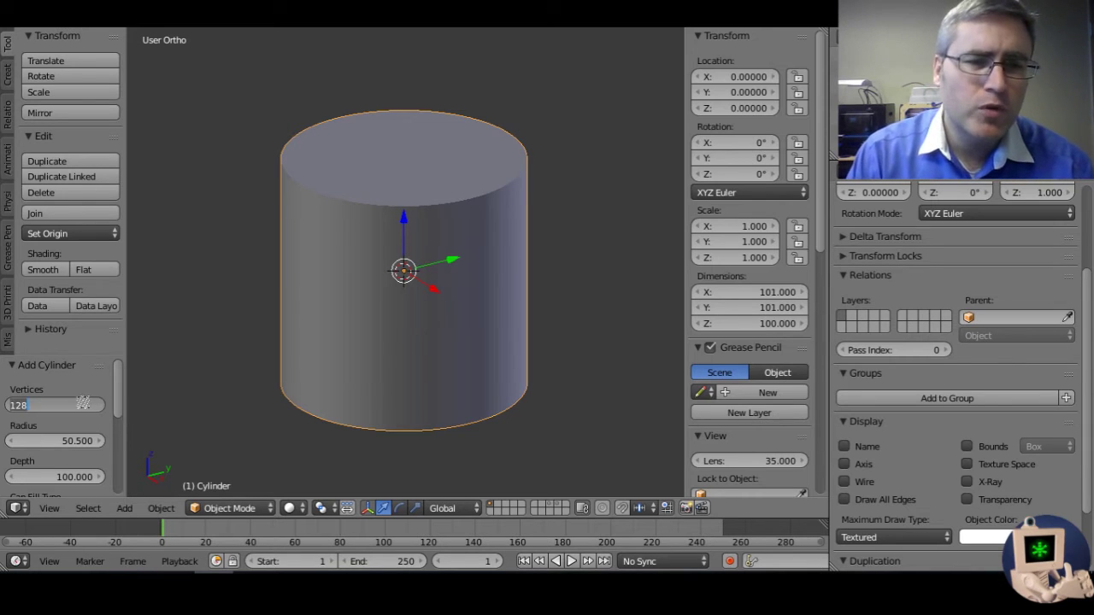
{"action": "type", "text": "200"}
{"action": "key", "text": "Return"}
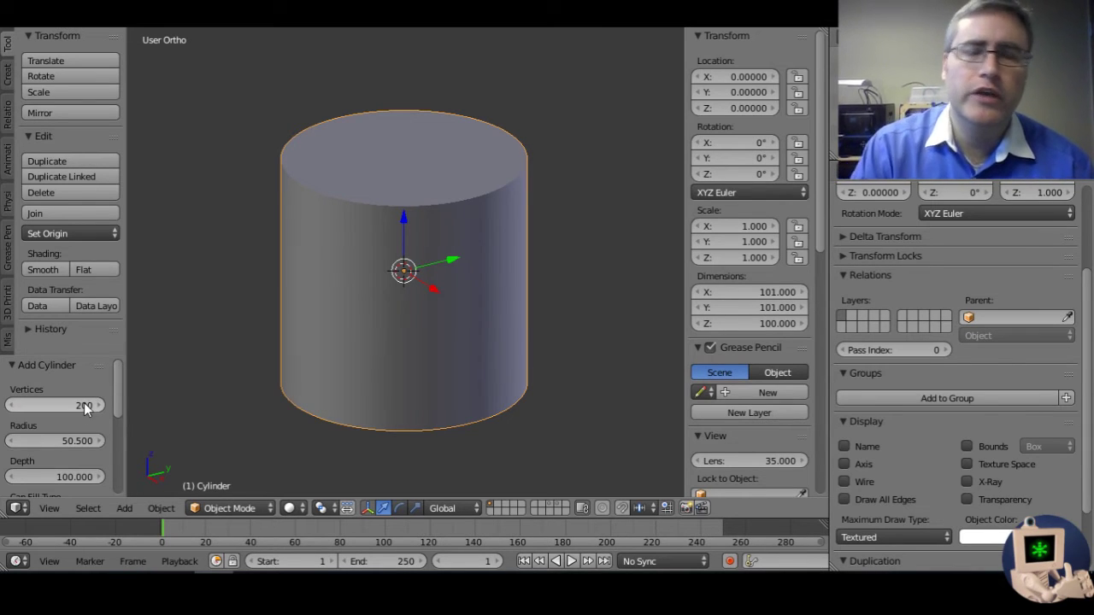
{"action": "scroll", "coordinate": [475, 291], "scroll_direction": "up", "scroll_amount": 5}
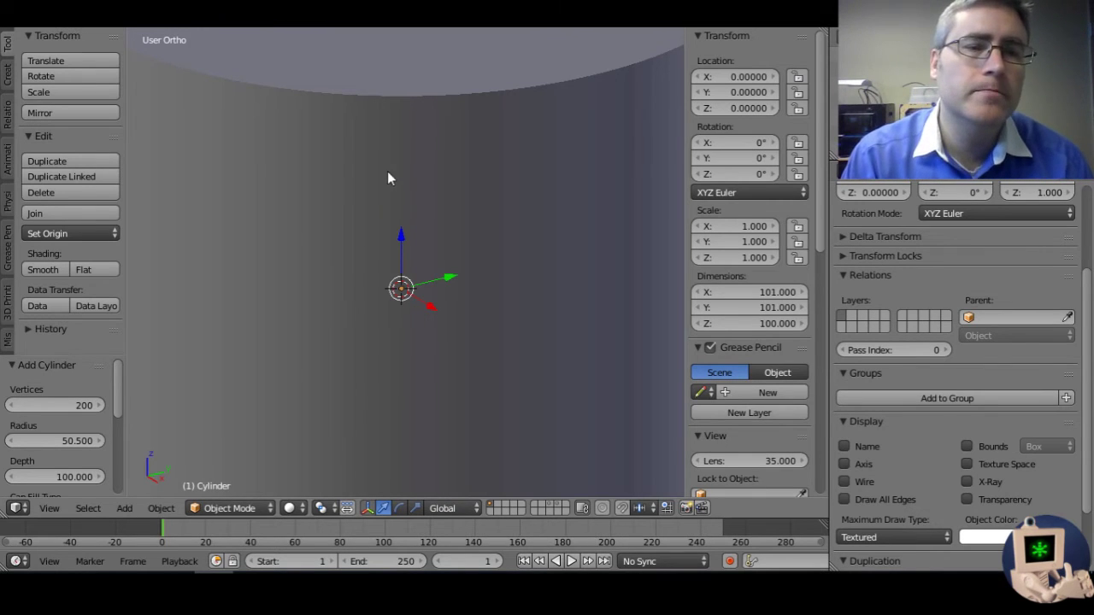
{"action": "scroll", "coordinate": [387, 192], "scroll_direction": "down", "scroll_amount": 5}
{"action": "middle_click_drag", "start_coordinate": [387, 193], "coordinate": [449, 194]}
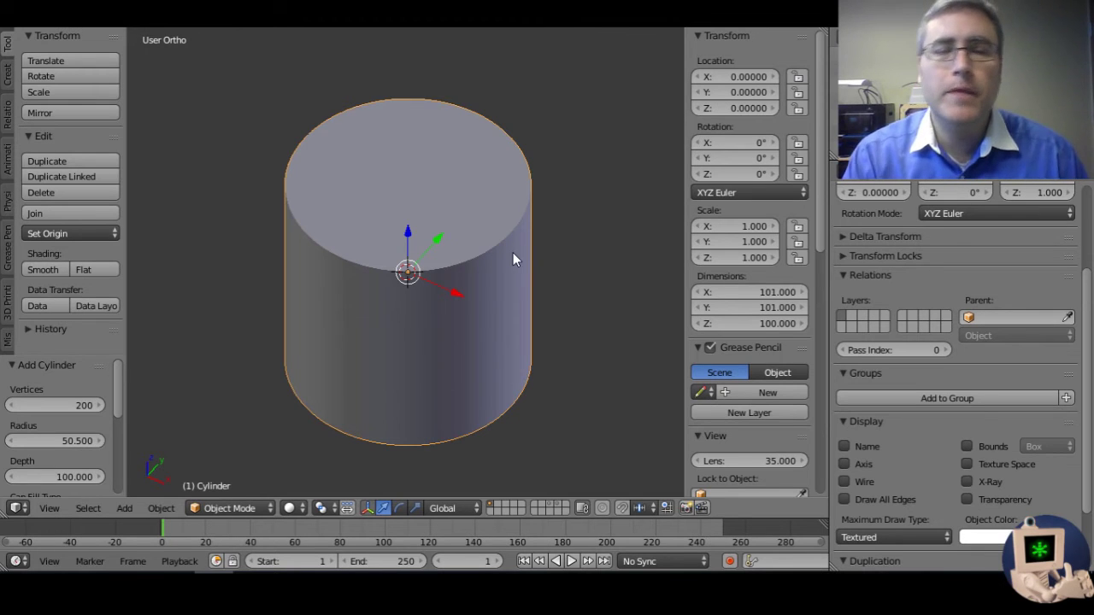
Delete the cylinder's top face in Edit Mode to open it up, and return to Object Mode.
{"action": "key", "text": "Tab"}
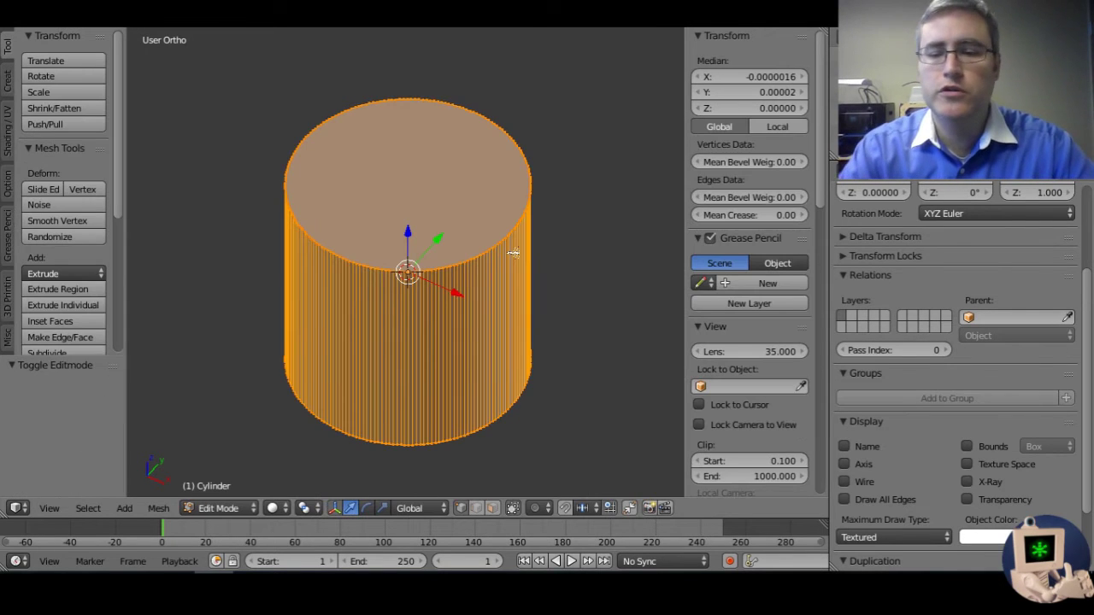
{"action": "left_click", "coordinate": [492, 508]}
{"action": "right_click", "coordinate": [400, 184]}
{"action": "key", "text": "x"}
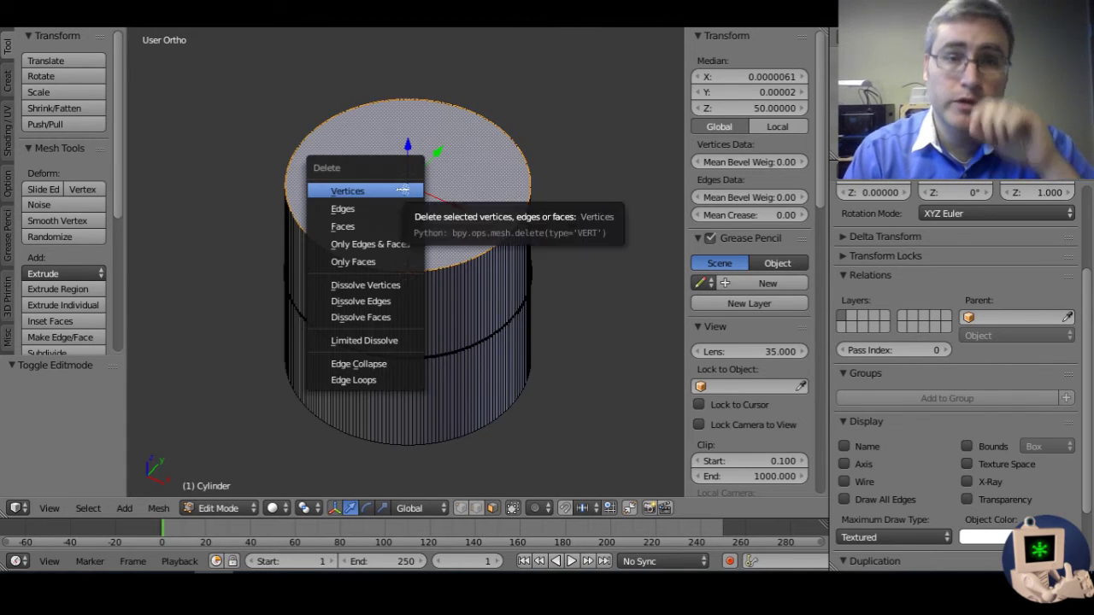
{"action": "left_click", "coordinate": [392, 219]}
{"action": "key", "text": "Tab"}
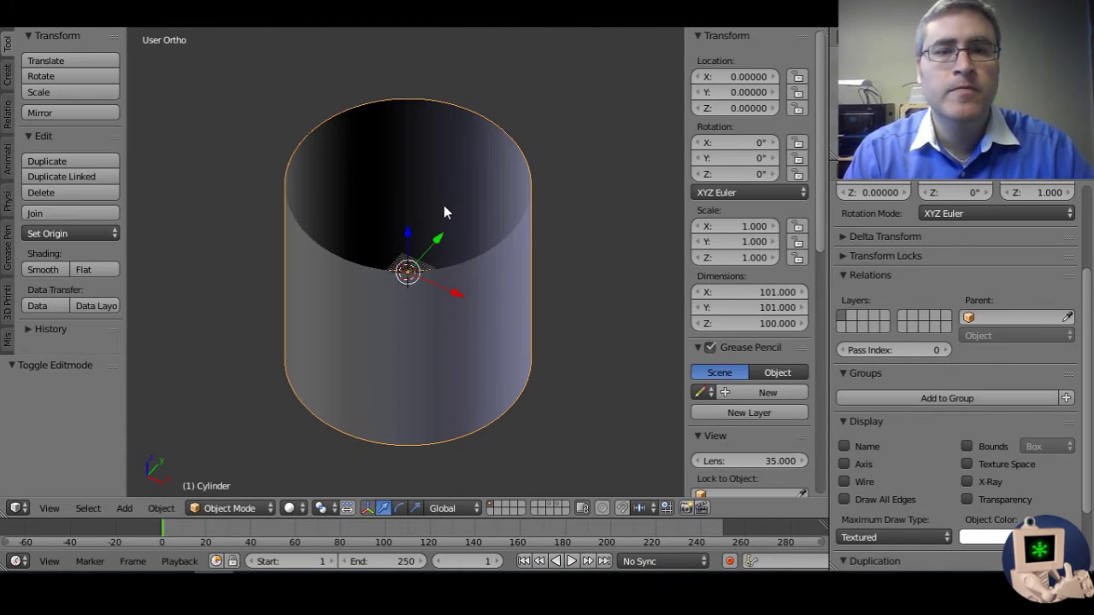
{"action": "middle_click_drag", "start_coordinate": [447, 228], "coordinate": [320, 143]}
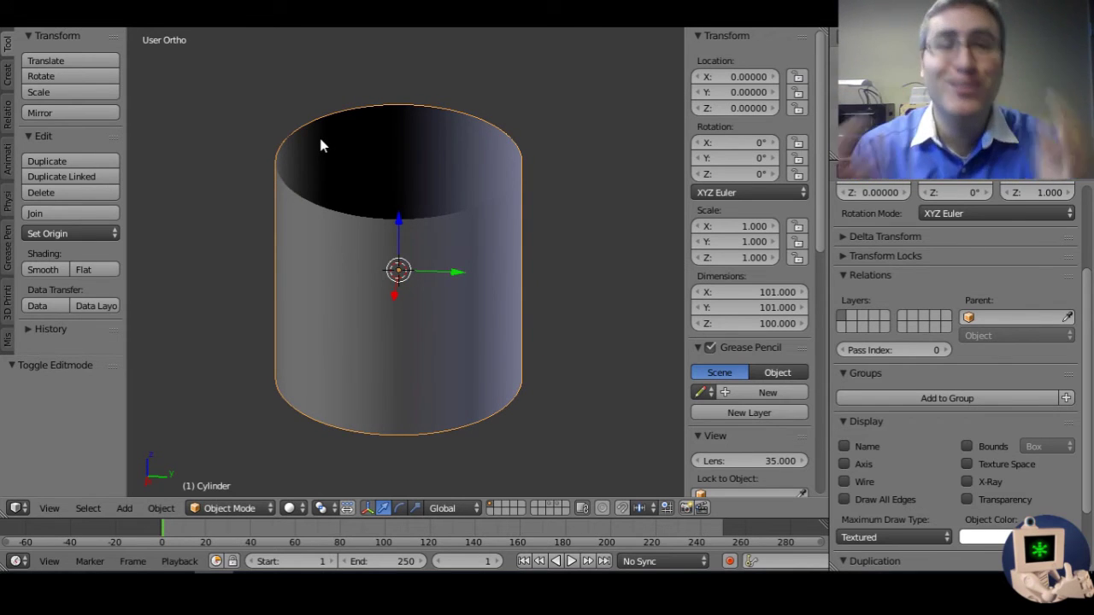
Add a Solidify modifier to the open cylinder with a thickness of 3.
{"action": "left_click", "coordinate": [962, 175]}
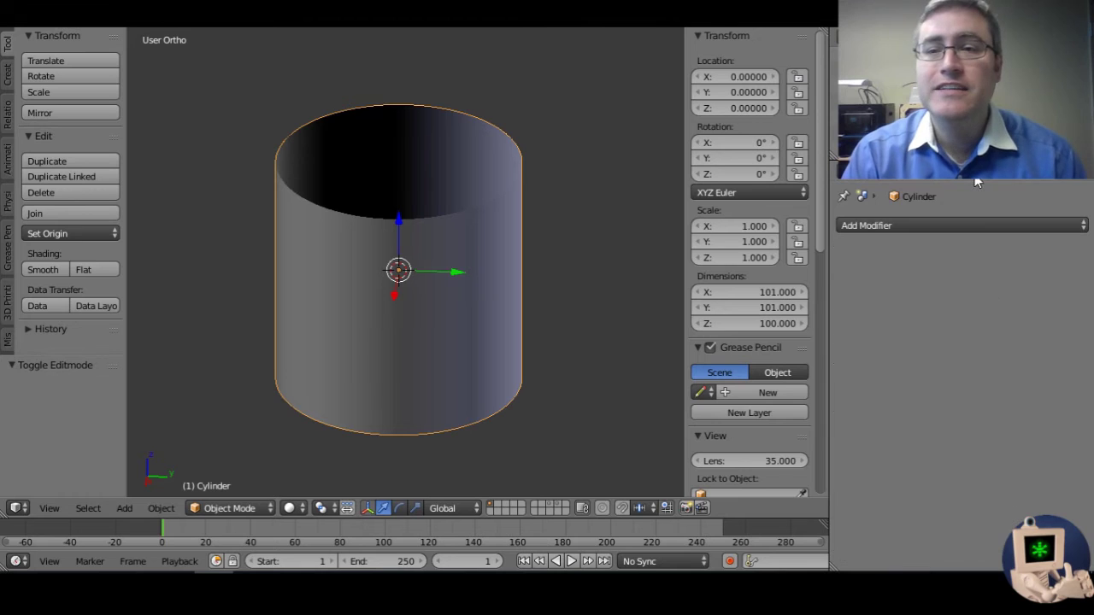
{"action": "left_click", "coordinate": [926, 226]}
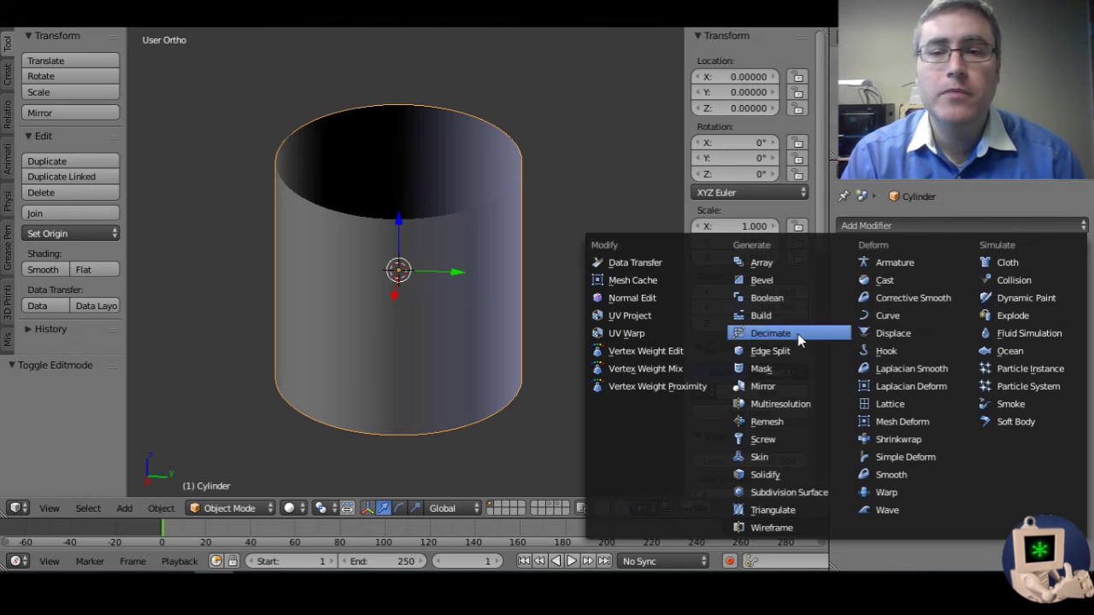
{"action": "left_click", "coordinate": [784, 471]}
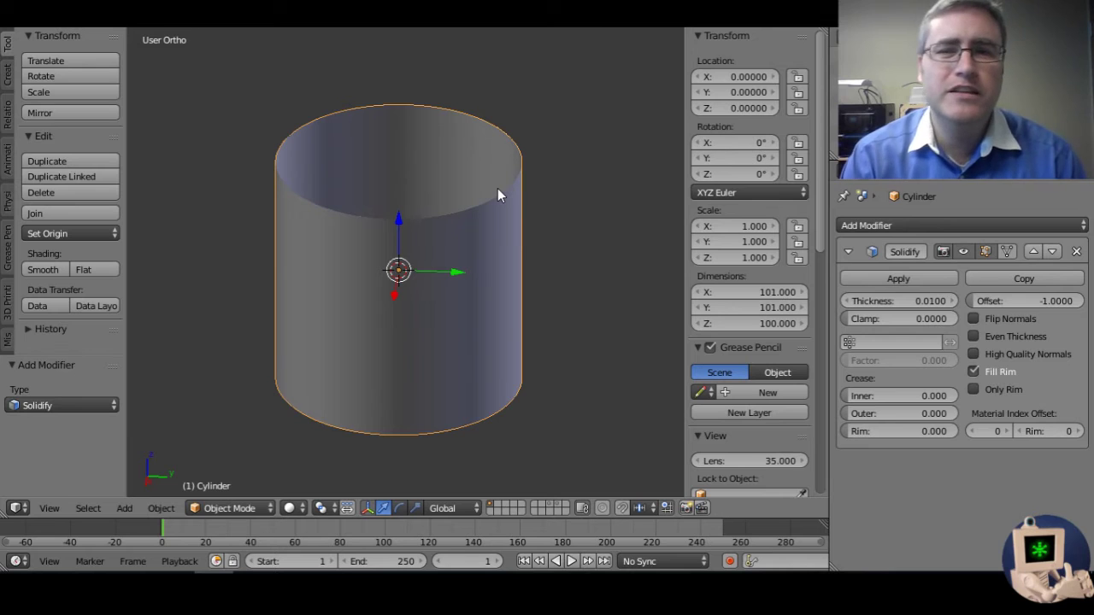
{"action": "left_click", "coordinate": [913, 301]}
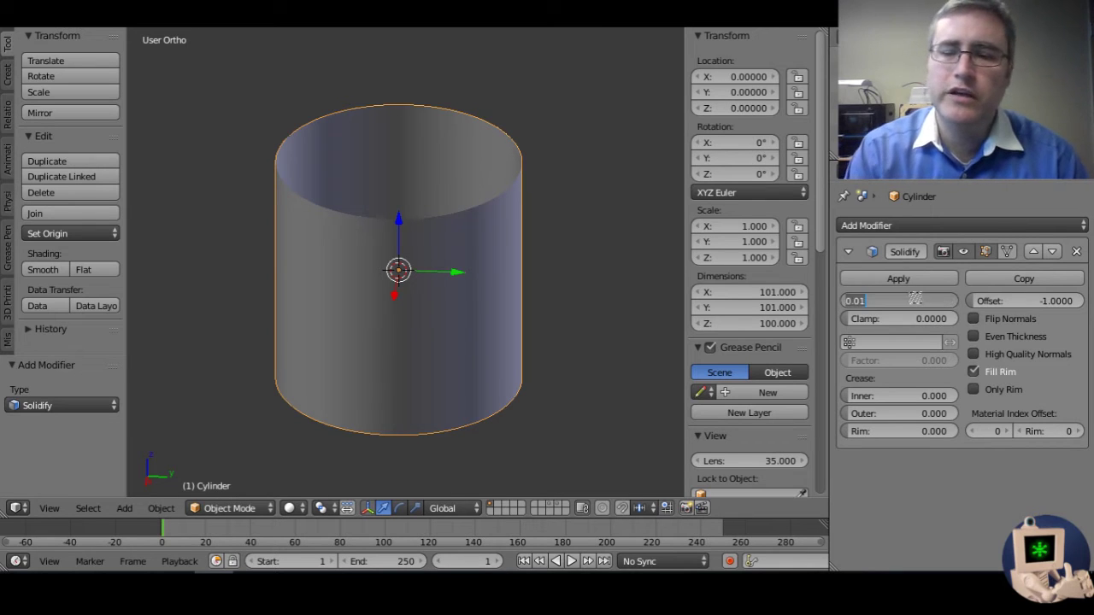
{"action": "type", "text": "2"}
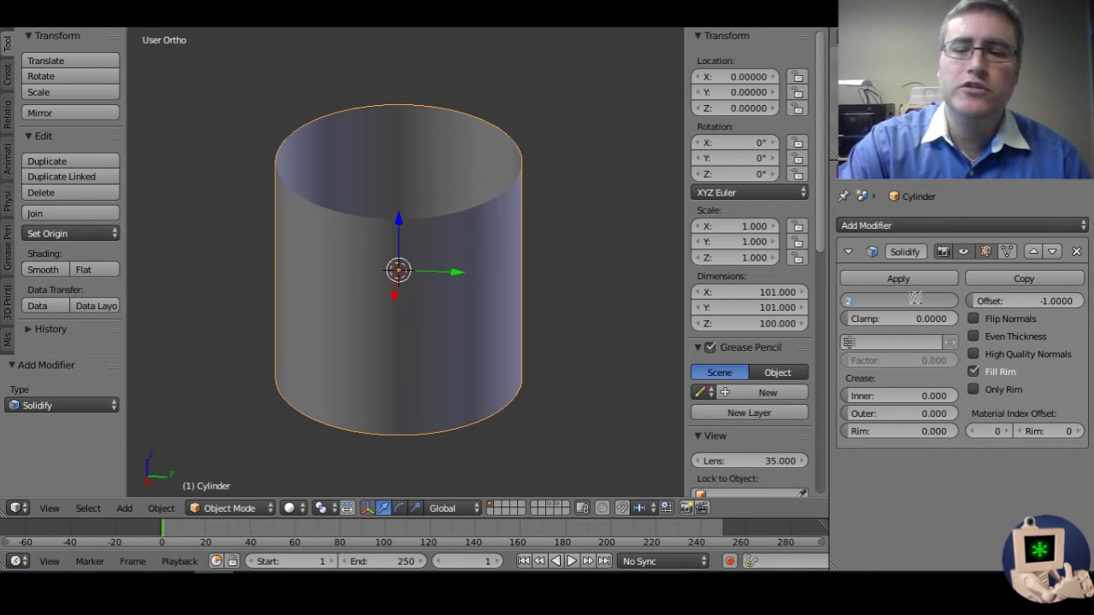
{"action": "key", "text": "BackSpace"}
{"action": "type", "text": "3"}
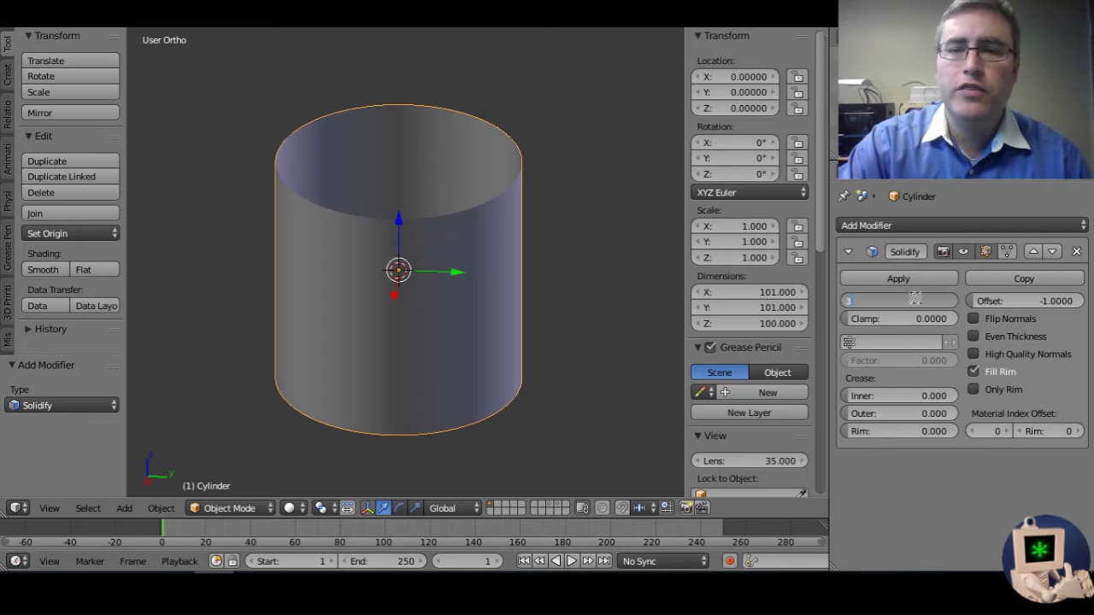
{"action": "key", "text": "Return"}
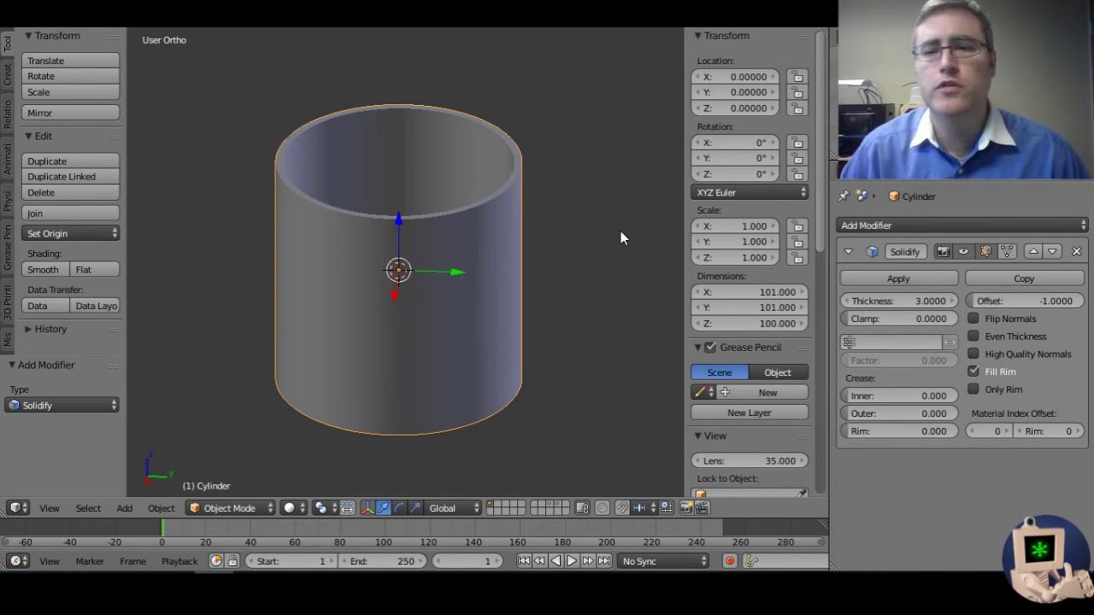
Set the Solidify modifier's thickness to 5.
{"action": "left_click", "coordinate": [931, 300]}
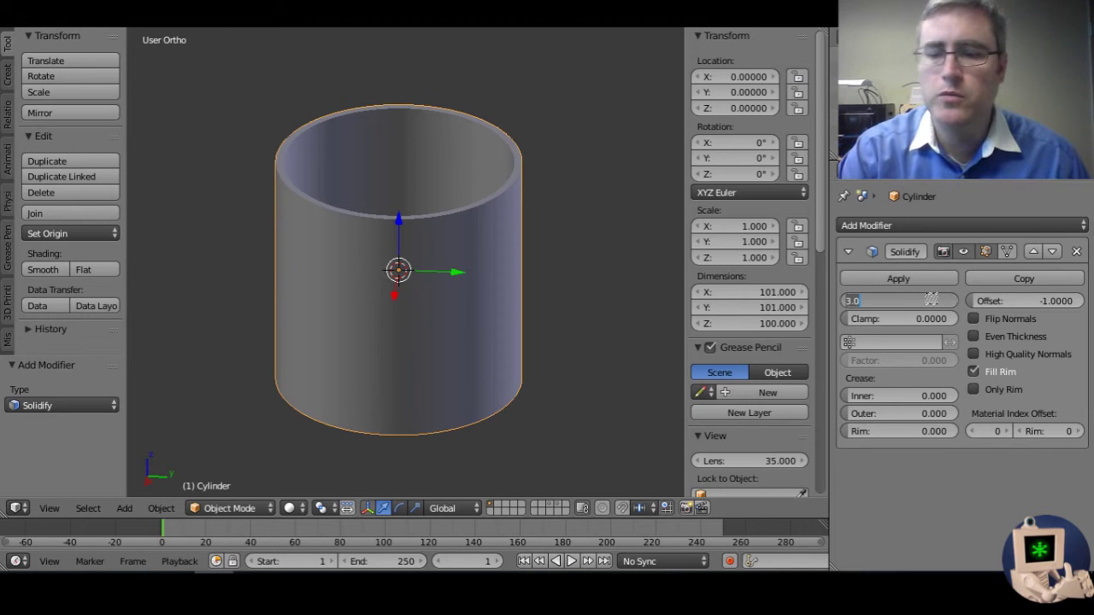
{"action": "type", "text": "5"}
{"action": "key", "text": "Return"}
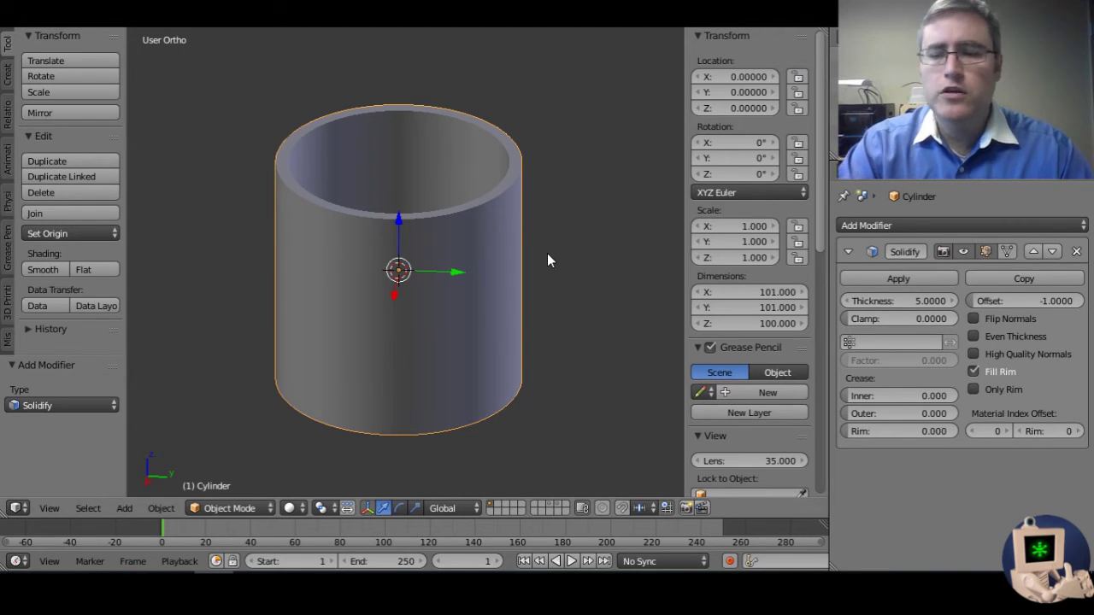
Inspect the walls in front wireframe view, enable High Quality Normals for Solidify, and toggle Even Thickness on and off to compare.
{"action": "key", "text": "KP_1"}
{"action": "key", "text": "z"}
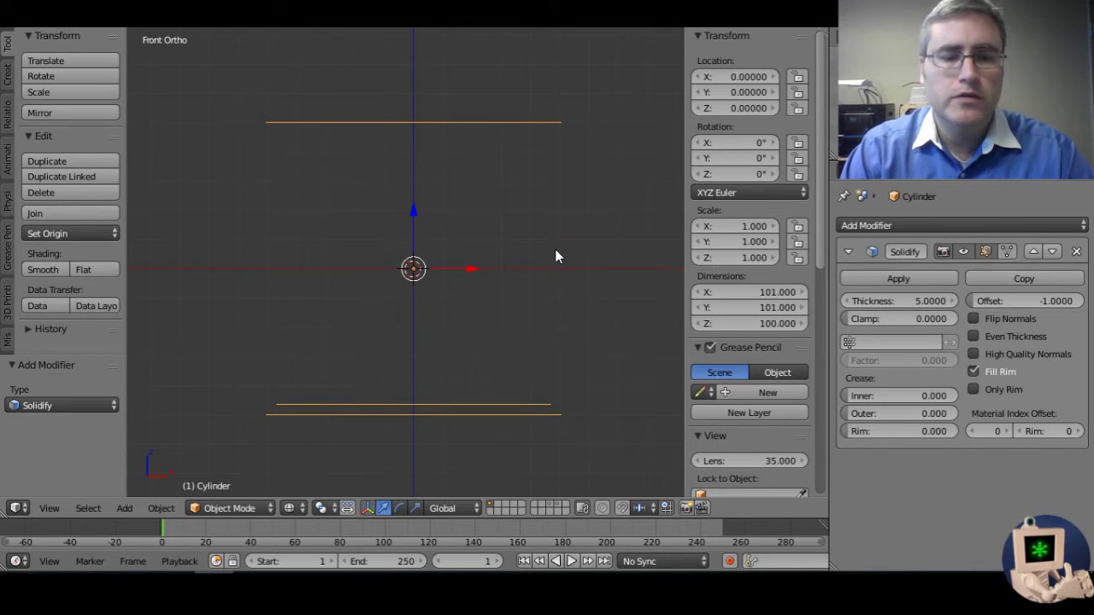
{"action": "key", "text": "z"}
{"action": "mouse_move", "coordinate": [555, 260]}
{"action": "middle_mouse_down"}
{"action": "mouse_move", "coordinate": [558, 244]}
{"action": "mouse_move", "coordinate": [533, 338]}
{"action": "mouse_move", "coordinate": [508, 274]}
{"action": "mouse_move", "coordinate": [537, 291]}
{"action": "middle_mouse_up"}
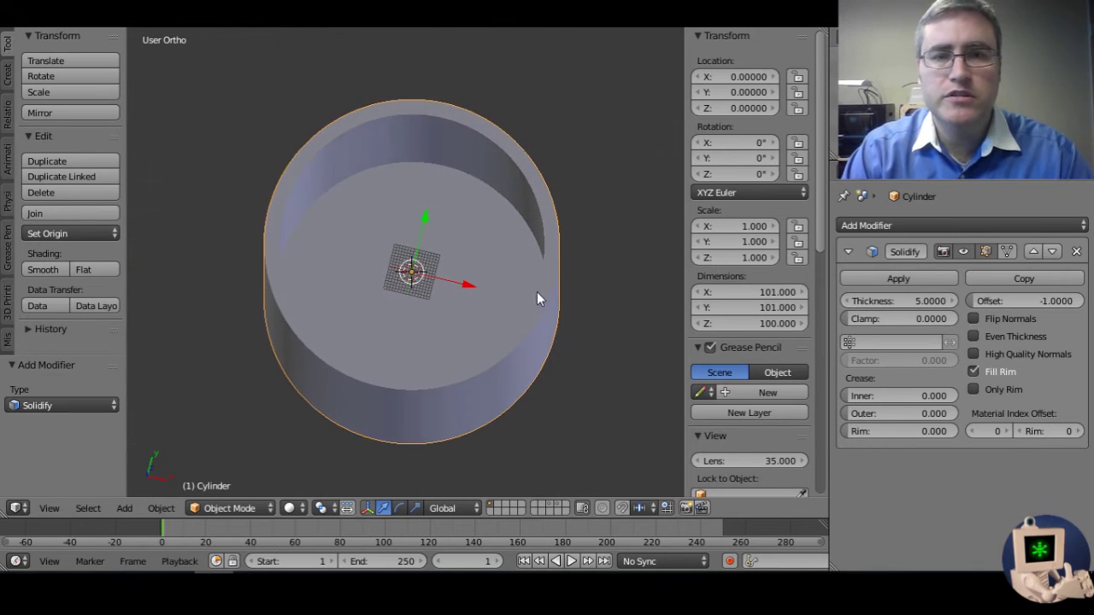
{"action": "left_click", "coordinate": [973, 336]}
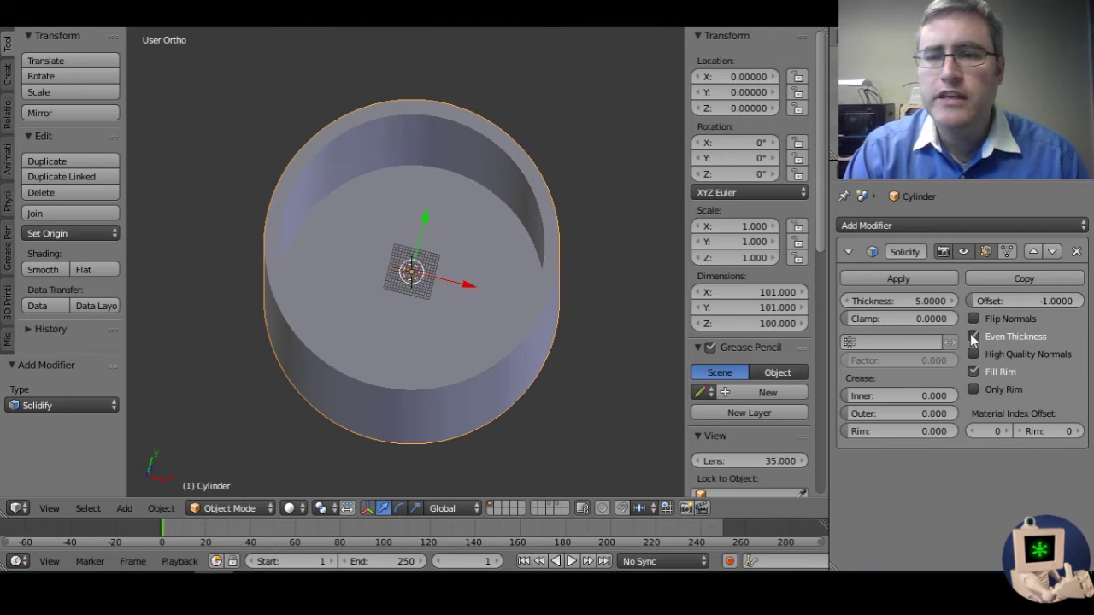
{"action": "left_click", "coordinate": [972, 353]}
{"action": "left_click", "coordinate": [971, 335]}
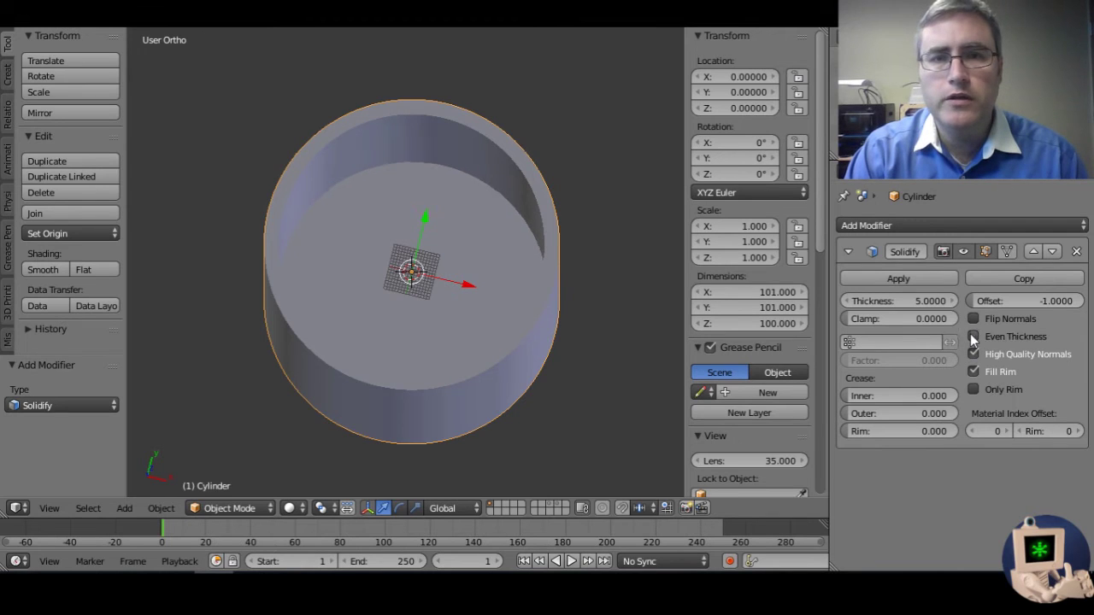
Enable Even Thickness on the cylinder's Solidify modifier.
{"action": "left_click", "coordinate": [971, 336]}
{"action": "left_click", "coordinate": [971, 336]}
{"action": "left_click", "coordinate": [972, 336]}
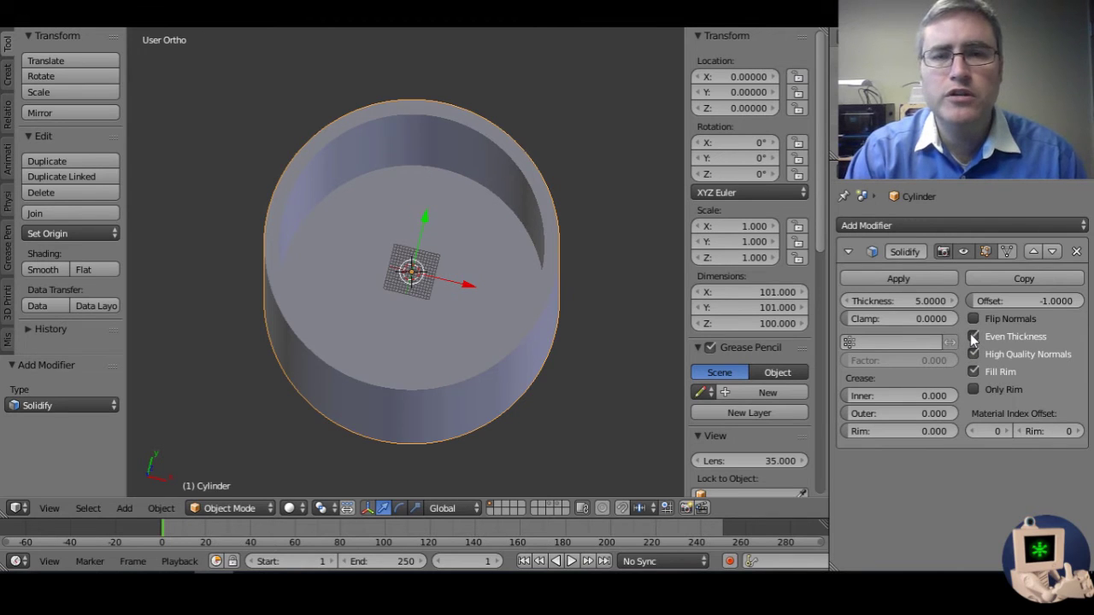
Compare the container's bottom corner in front wireframe view with Even Thickness off and on, and return to solid shading with it on.
{"action": "key", "text": "KP_1"}
{"action": "key", "text": "z"}
{"action": "scroll", "coordinate": [564, 341], "scroll_direction": "up", "scroll_amount": 2}
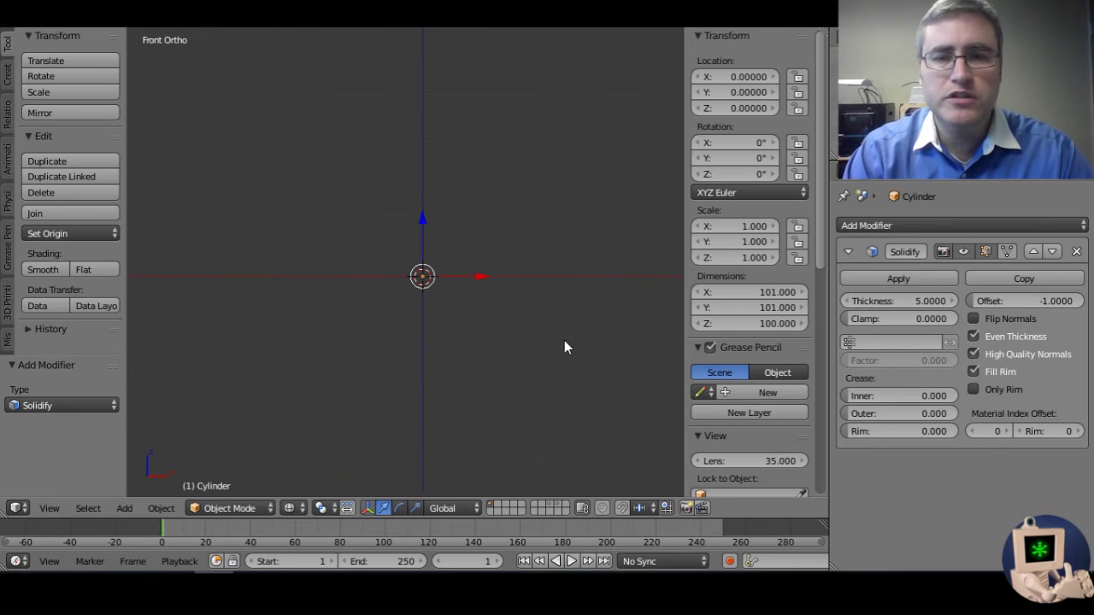
{"action": "middle_click_drag", "start_coordinate": [564, 347], "coordinate": [496, 154], "text": "shift"}
{"action": "left_click", "coordinate": [973, 336]}
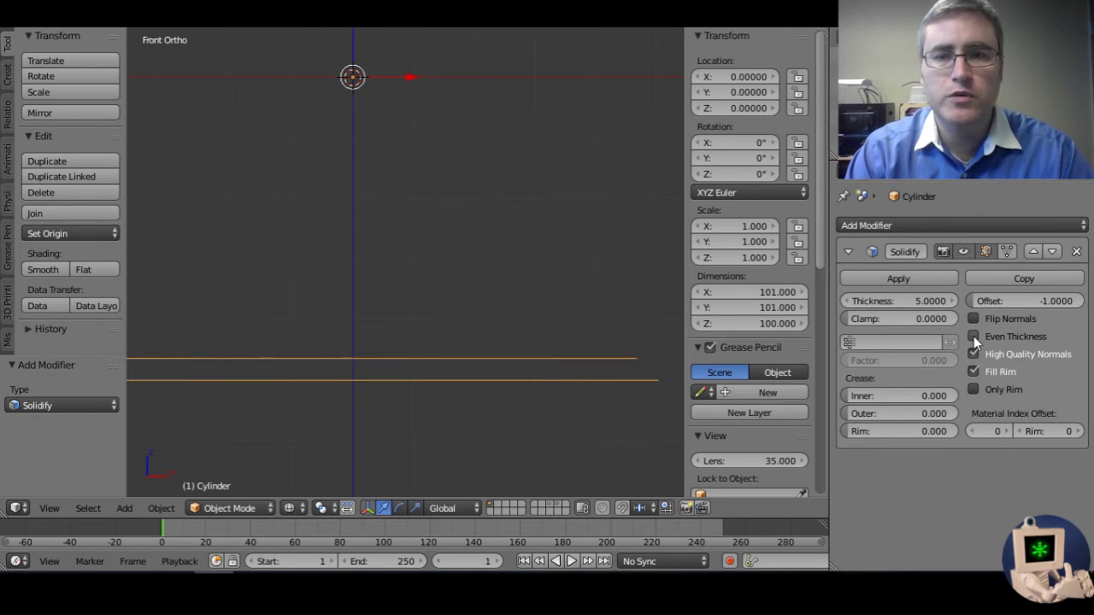
{"action": "left_click", "coordinate": [974, 336]}
{"action": "key", "text": "z"}
{"action": "scroll", "coordinate": [564, 277], "scroll_direction": "down", "scroll_amount": 7}
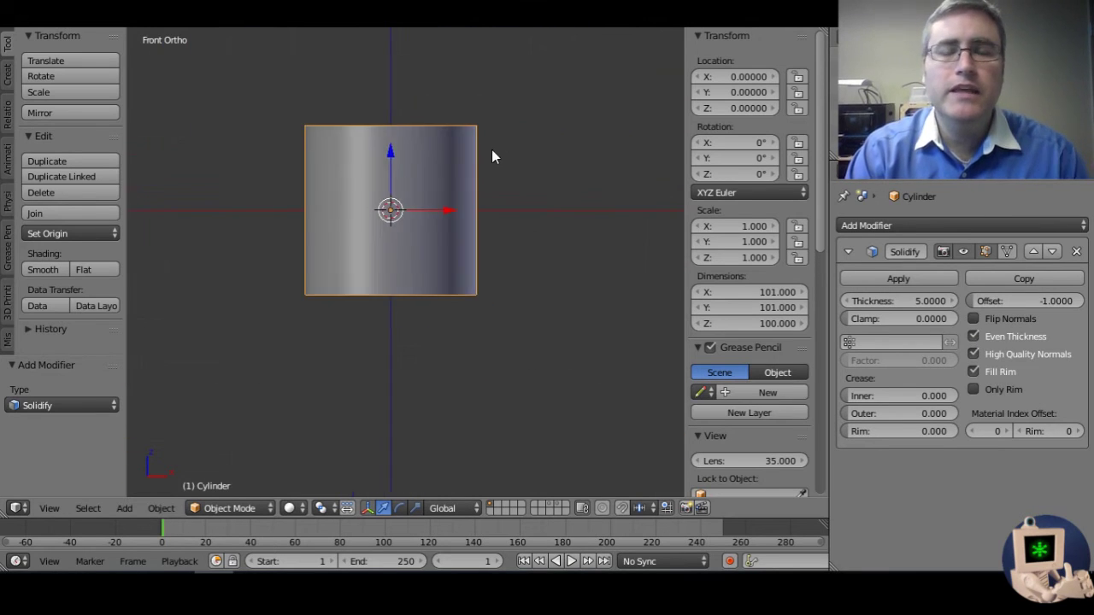
{"action": "middle_click_drag", "start_coordinate": [491, 156], "coordinate": [485, 246]}
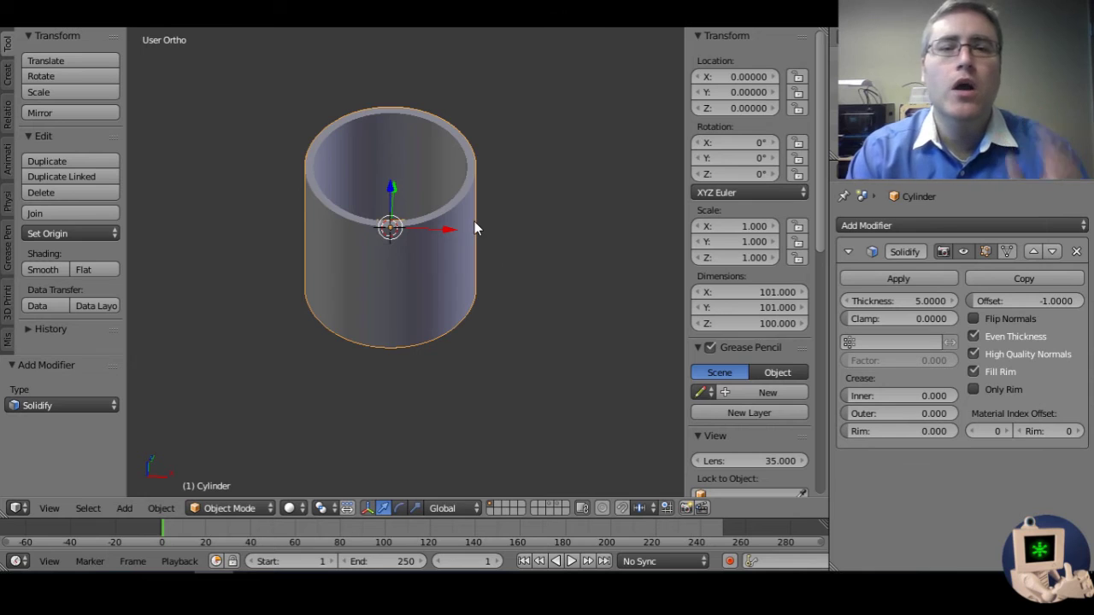
{"action": "middle_click_drag", "start_coordinate": [474, 221], "coordinate": [398, 204]}
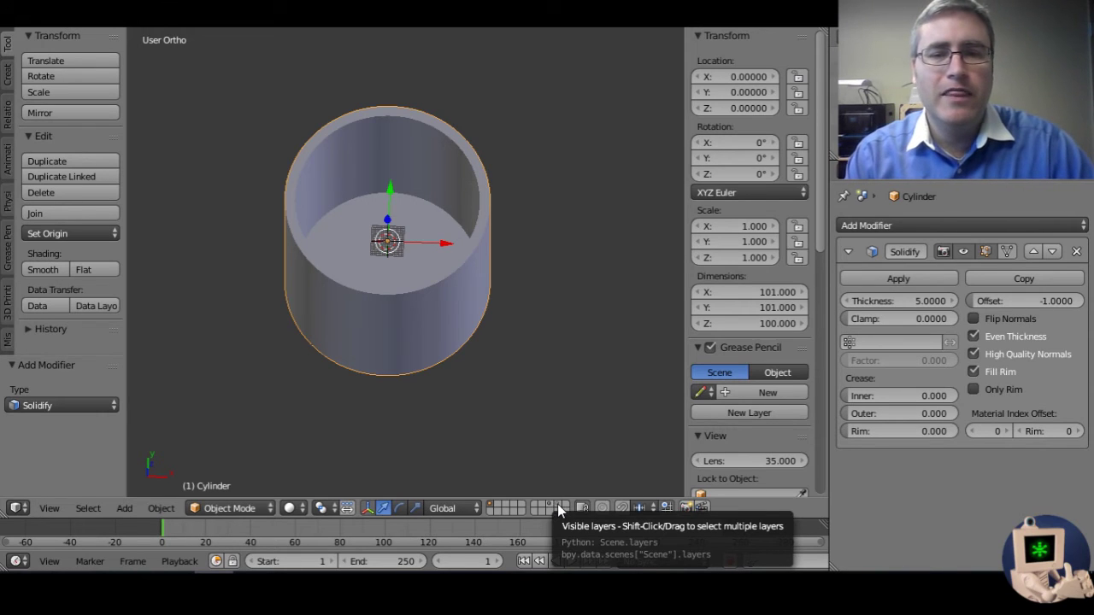
Show the layers holding the finished container and its lid together and view the assembled model from above.
{"action": "left_click", "coordinate": [558, 504]}
{"action": "left_click", "coordinate": [560, 507], "text": "shift"}
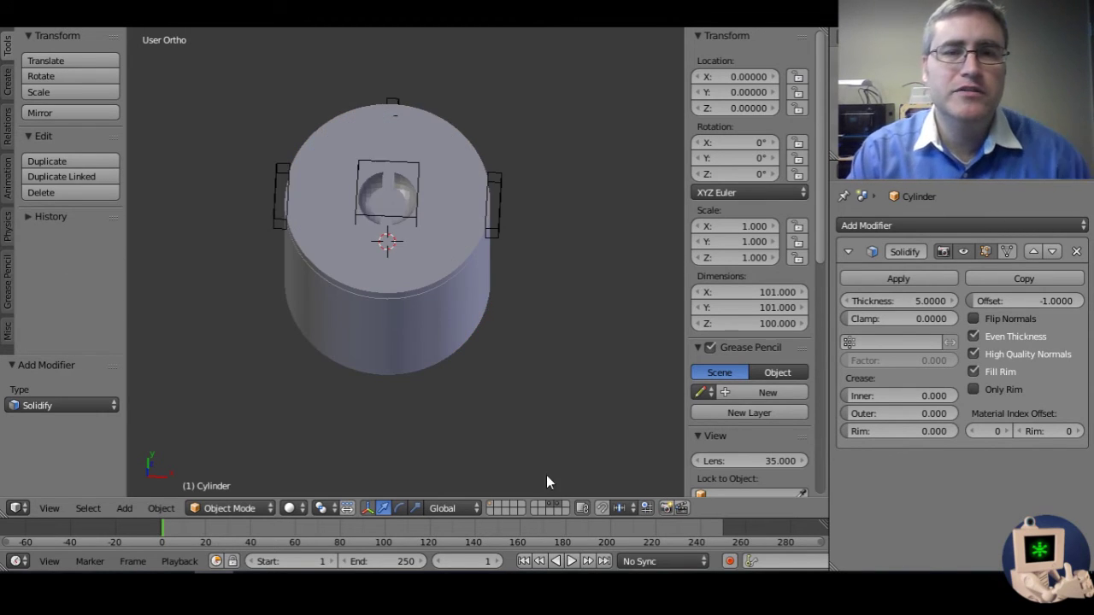
{"action": "mouse_move", "coordinate": [477, 293]}
{"action": "middle_mouse_down"}
{"action": "mouse_move", "coordinate": [479, 325]}
{"action": "mouse_move", "coordinate": [473, 272]}
{"action": "middle_mouse_up"}
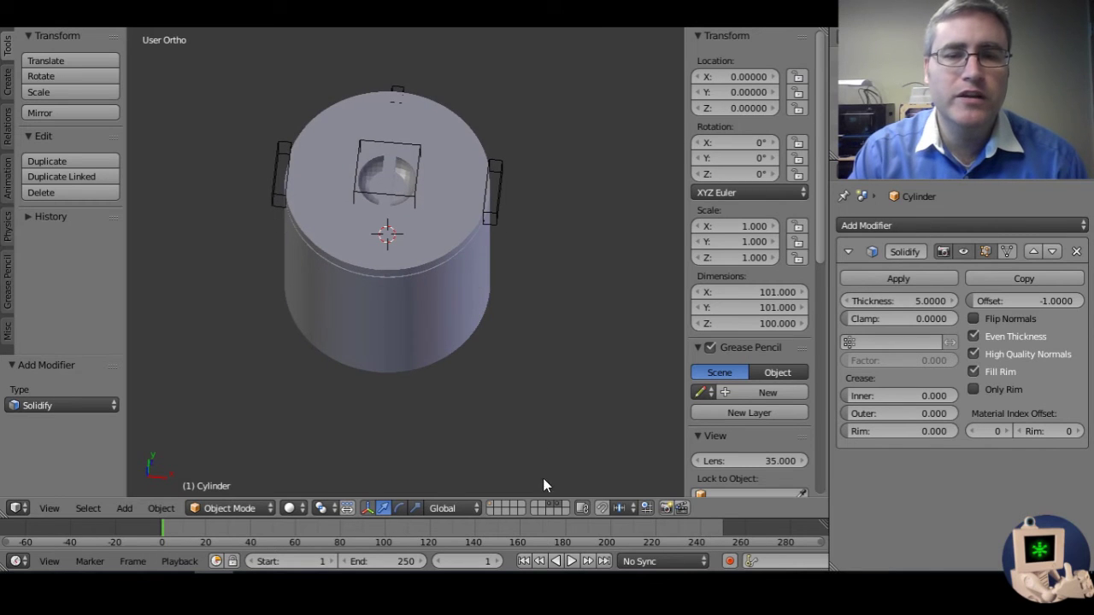
Show only the finished container's layer and examine its outer wall groove, inner ridges and floor from several angles.
{"action": "left_click", "coordinate": [548, 505]}
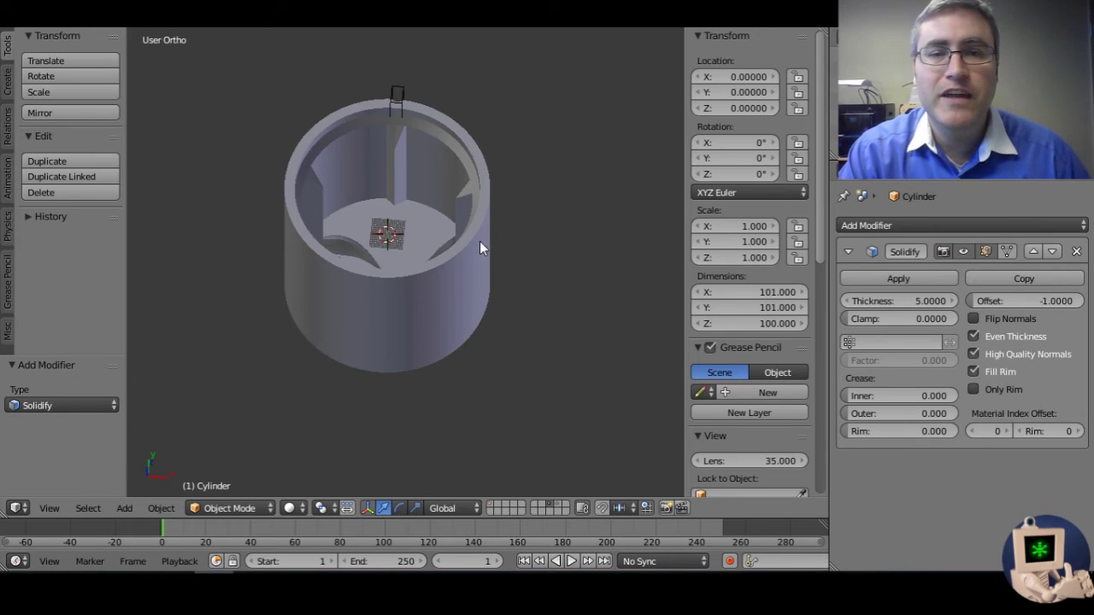
{"action": "middle_click_drag", "start_coordinate": [479, 241], "coordinate": [254, 172]}
{"action": "middle_click_drag", "start_coordinate": [501, 260], "coordinate": [559, 150]}
{"action": "scroll", "coordinate": [408, 174], "scroll_direction": "up", "scroll_amount": 4}
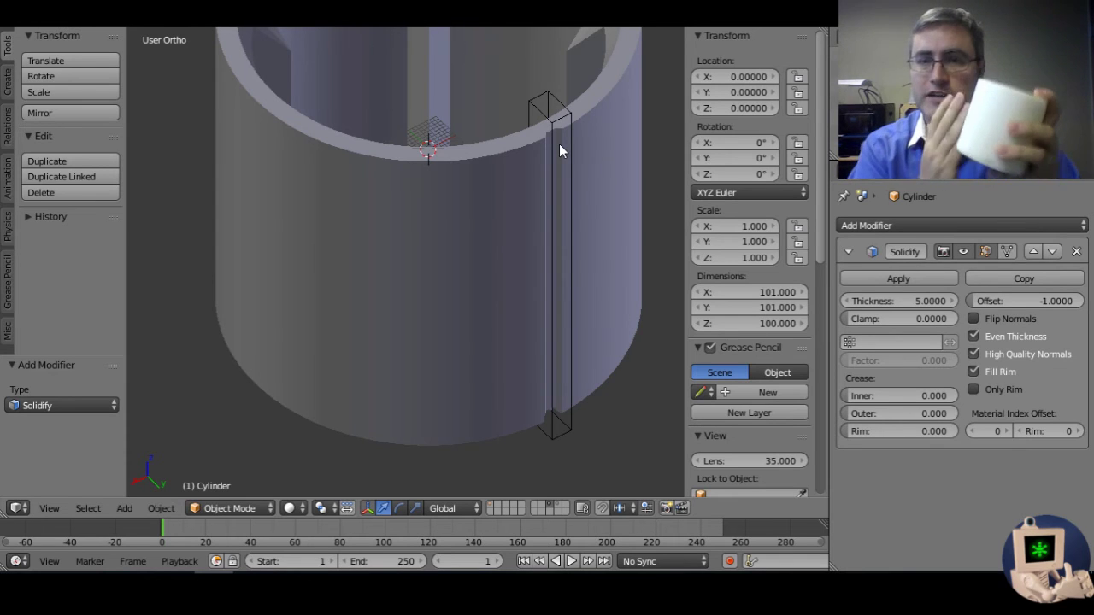
{"action": "scroll", "coordinate": [522, 194], "scroll_direction": "down", "scroll_amount": 2}
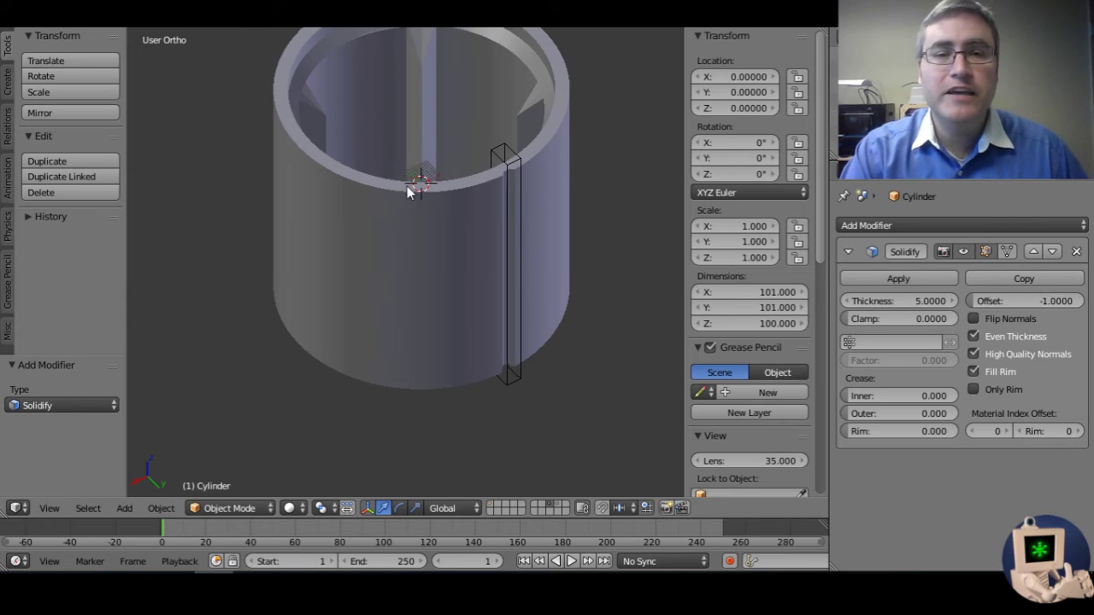
{"action": "middle_click_drag", "start_coordinate": [410, 188], "coordinate": [545, 162]}
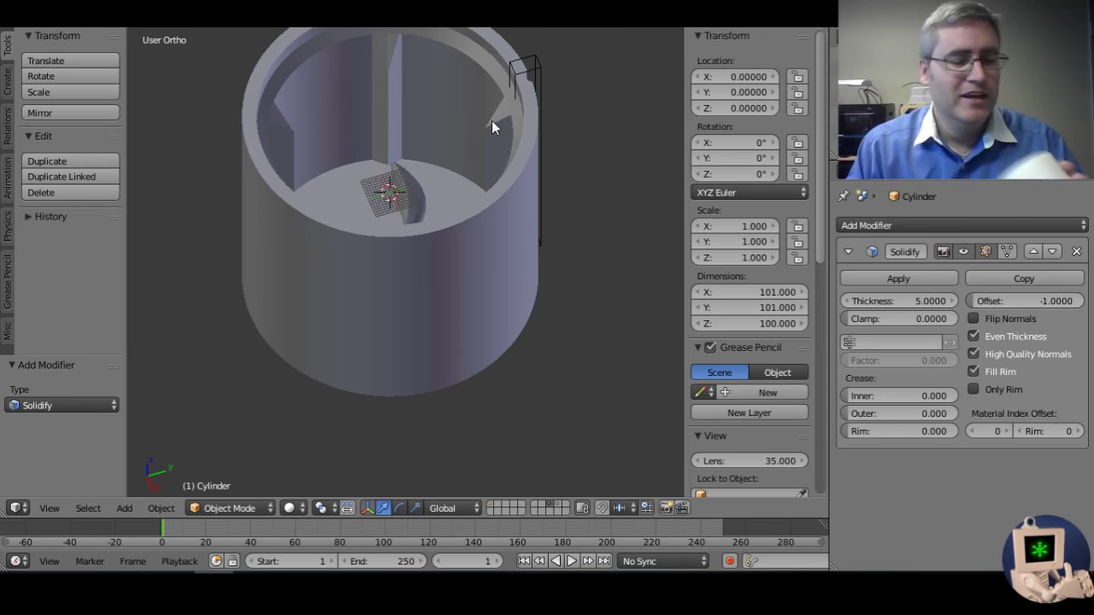
{"action": "middle_click_drag", "start_coordinate": [465, 139], "coordinate": [471, 186]}
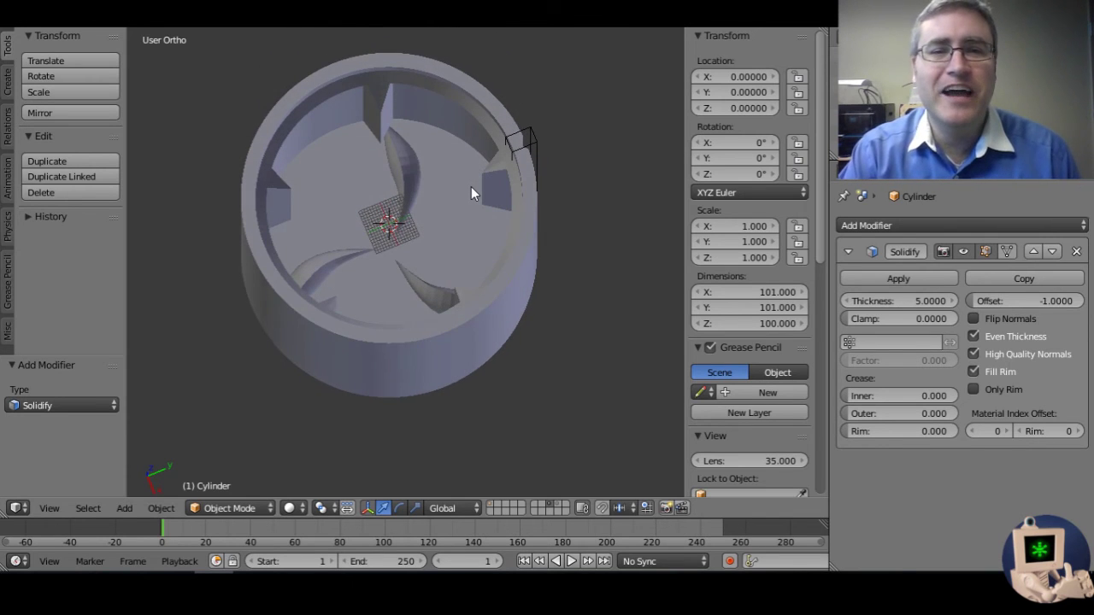
{"action": "middle_click_drag", "start_coordinate": [439, 146], "coordinate": [386, 121]}
{"action": "middle_click_drag", "start_coordinate": [477, 126], "coordinate": [468, 70]}
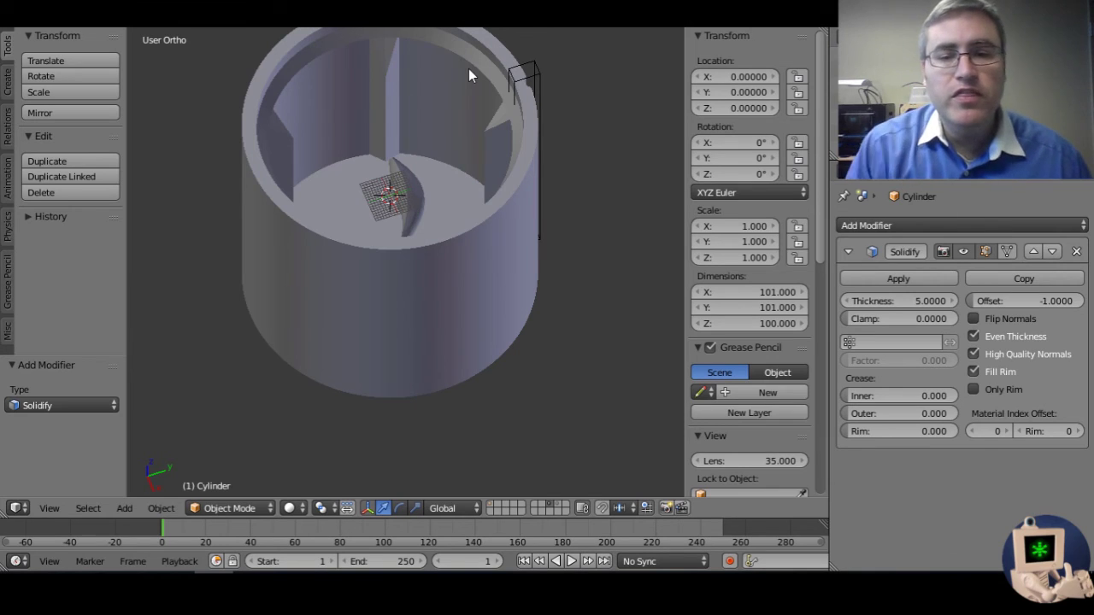
Show only the finished lid's layer and examine its underside from below and in front view.
{"action": "scroll", "coordinate": [542, 379], "scroll_direction": "down", "scroll_amount": 3}
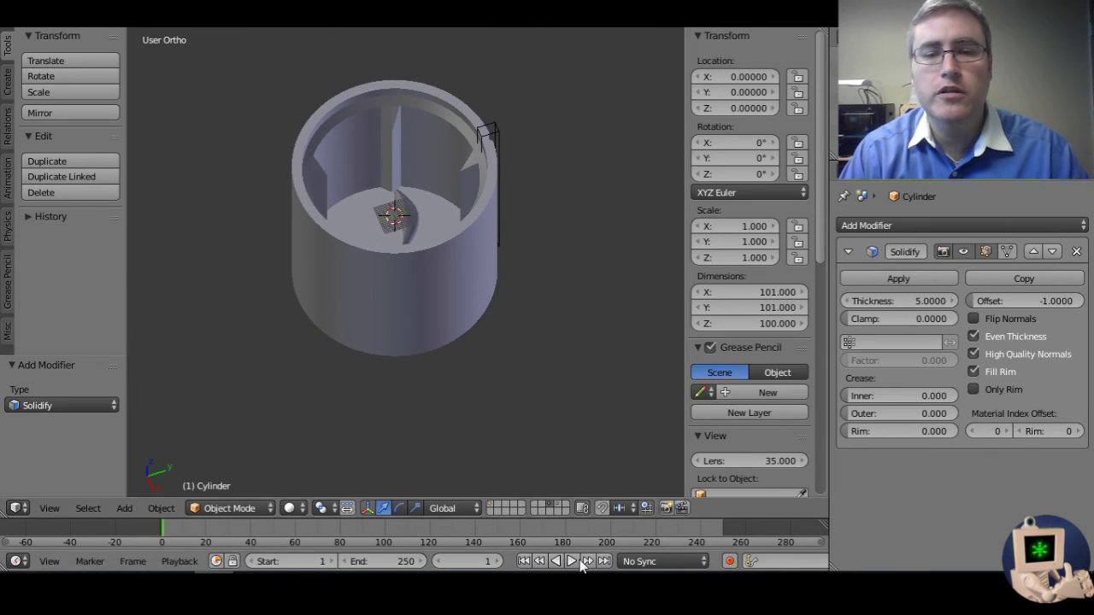
{"action": "left_click", "coordinate": [560, 510]}
{"action": "middle_click_drag", "start_coordinate": [543, 376], "coordinate": [495, 302]}
{"action": "scroll", "coordinate": [496, 306], "scroll_direction": "up", "scroll_amount": 3}
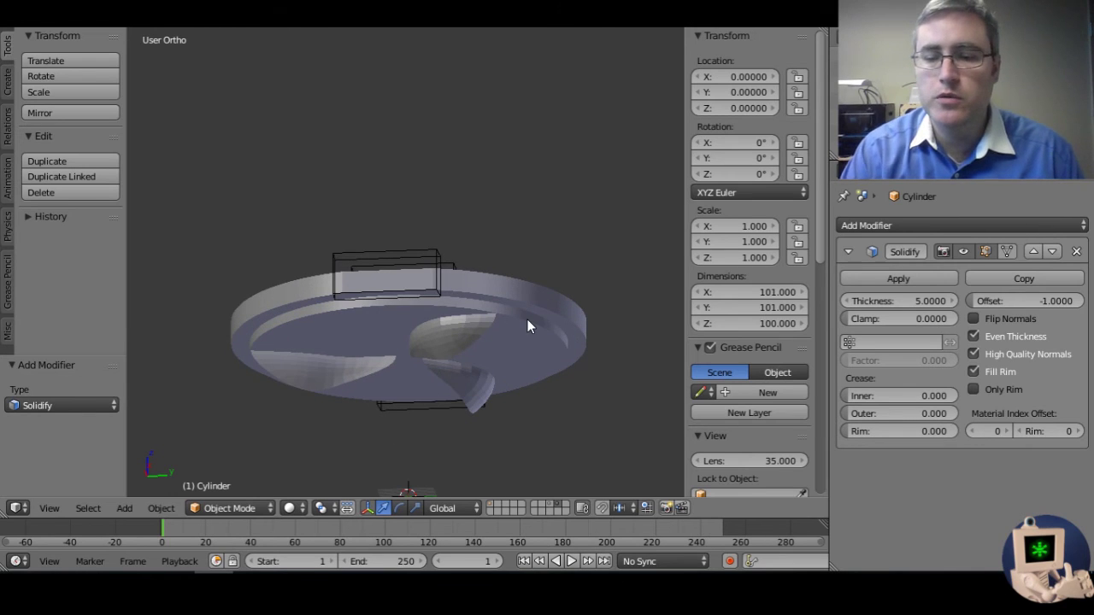
{"action": "key", "text": "KP_1"}
{"action": "middle_click_drag", "start_coordinate": [414, 288], "coordinate": [611, 122], "text": "shift"}
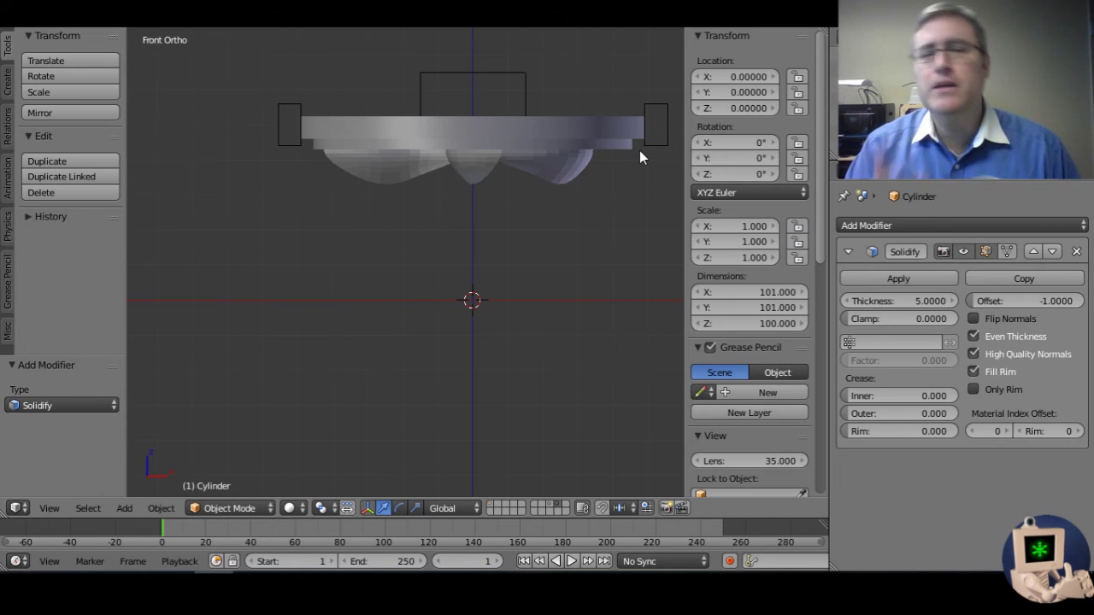
{"action": "middle_click_drag", "start_coordinate": [639, 150], "coordinate": [481, 205]}
{"action": "middle_click_drag", "start_coordinate": [425, 227], "coordinate": [420, 116]}
Isolate the lid's curved ridges in local view, examine their mesh in Edit Mode, and return to the full view in Object Mode.
{"action": "right_click", "coordinate": [419, 171]}
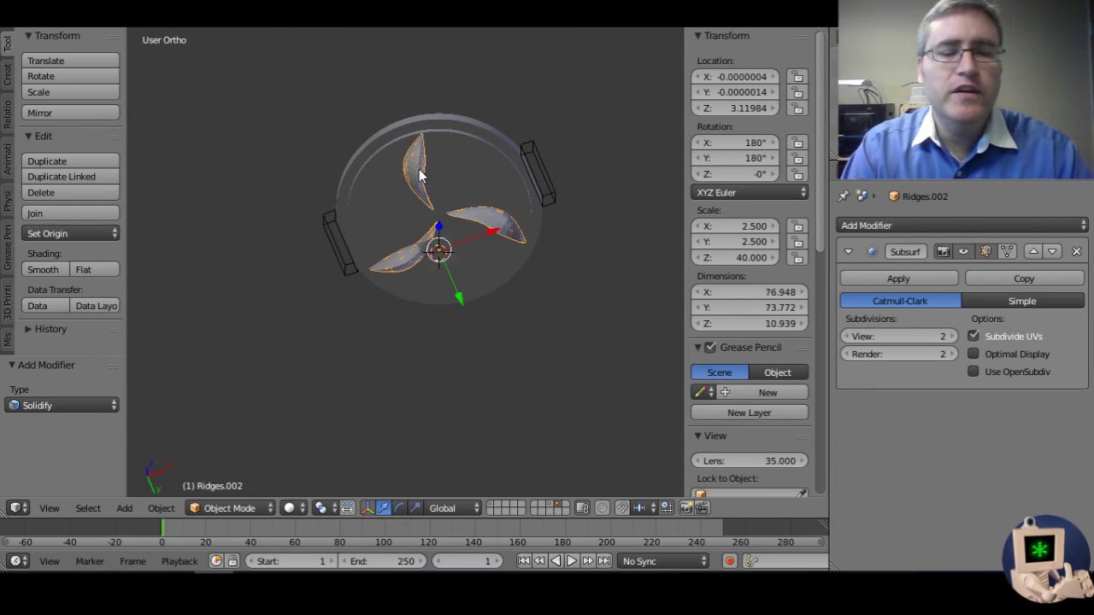
{"action": "key", "text": "Tab"}
{"action": "scroll", "coordinate": [432, 158], "scroll_direction": "up", "scroll_amount": 3}
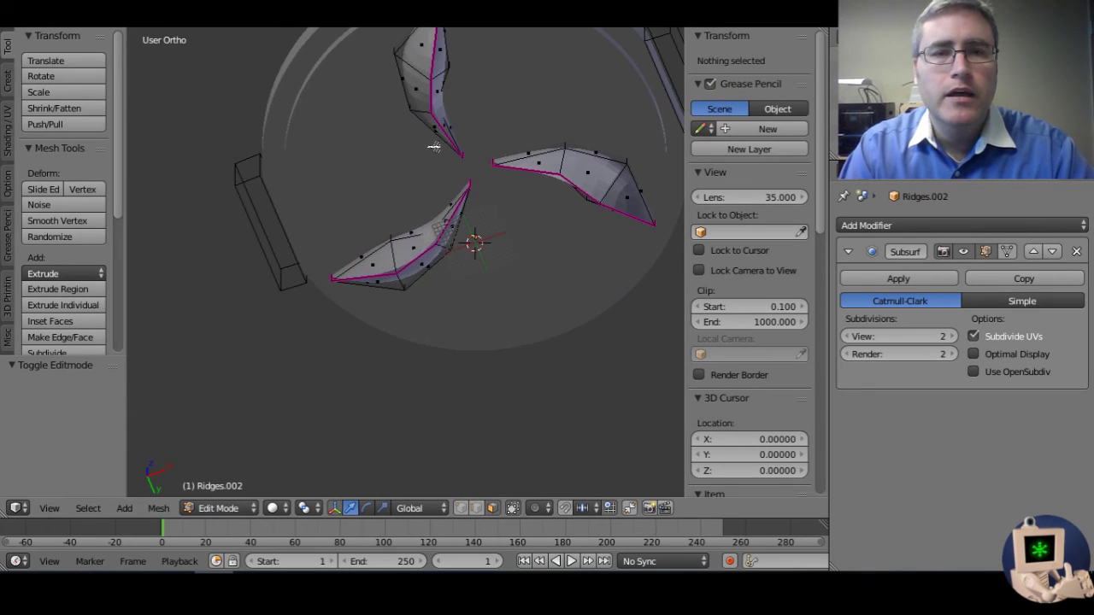
{"action": "scroll", "coordinate": [398, 281], "scroll_direction": "up", "scroll_amount": 4}
{"action": "key", "text": "KP_Divide"}
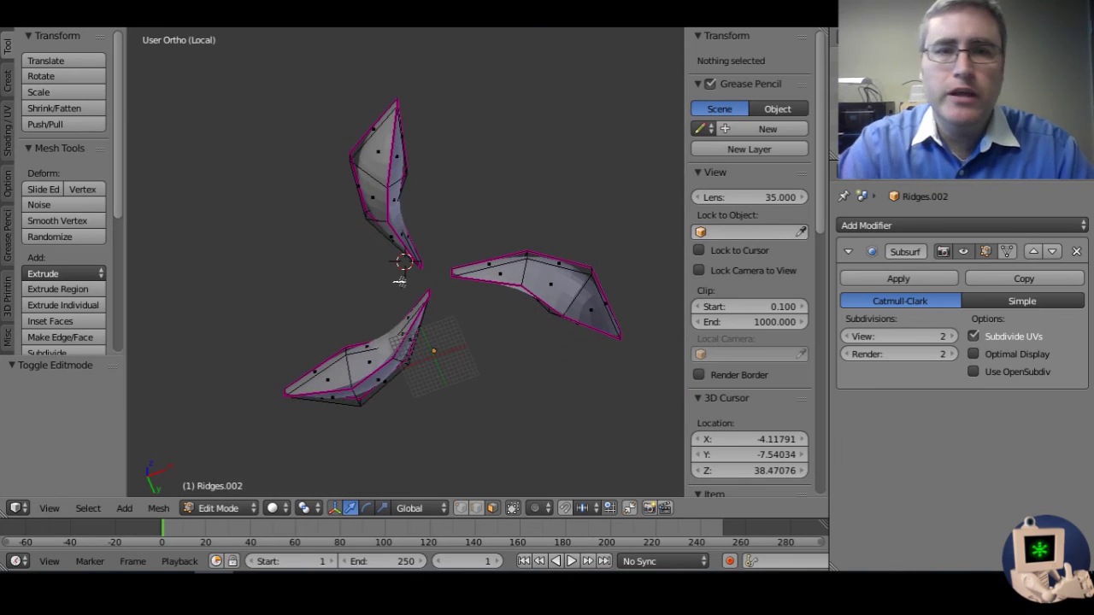
{"action": "middle_click_drag", "start_coordinate": [442, 220], "coordinate": [572, 300]}
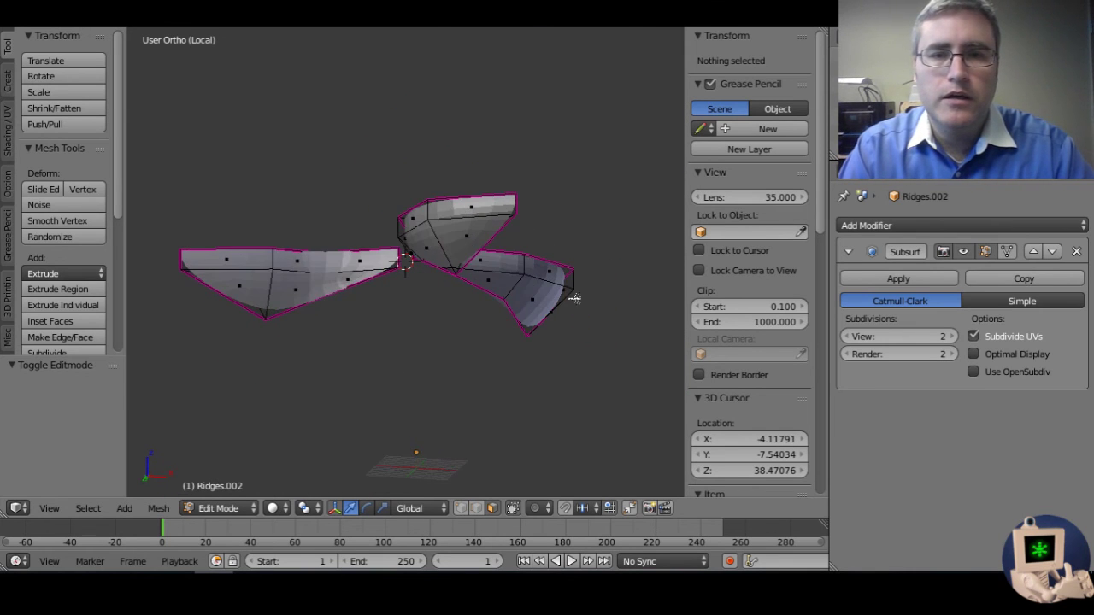
{"action": "middle_click_drag", "start_coordinate": [512, 249], "coordinate": [542, 293]}
{"action": "mouse_move", "coordinate": [475, 291]}
{"action": "middle_mouse_down"}
{"action": "mouse_move", "coordinate": [525, 294]}
{"action": "mouse_move", "coordinate": [422, 254]}
{"action": "middle_mouse_up"}
{"action": "key", "text": "Tab"}
{"action": "key", "text": "KP_Divide"}
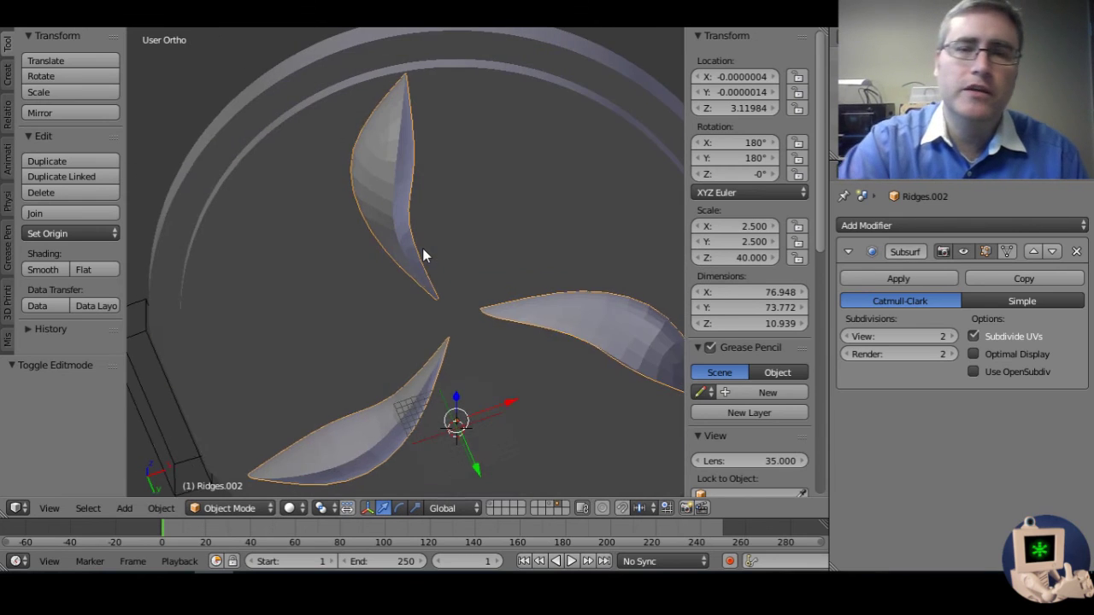
{"action": "scroll", "coordinate": [423, 248], "scroll_direction": "down", "scroll_amount": 4}
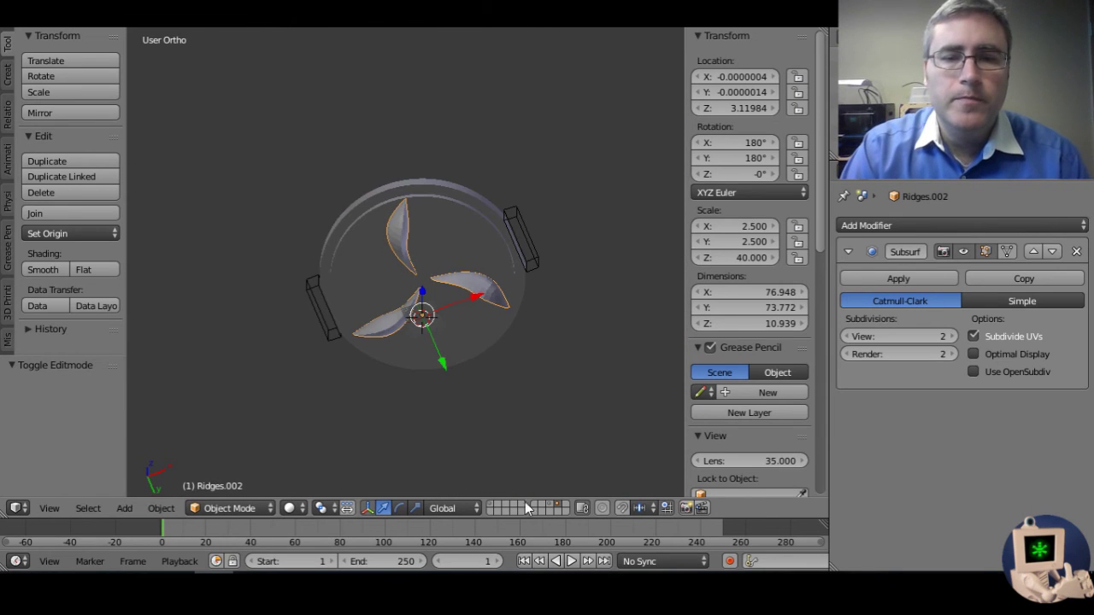
Show the finished container's layer, isolate its ring insert to examine the mesh in Edit Mode, and return to the full Object Mode view.
{"action": "left_click", "coordinate": [551, 508]}
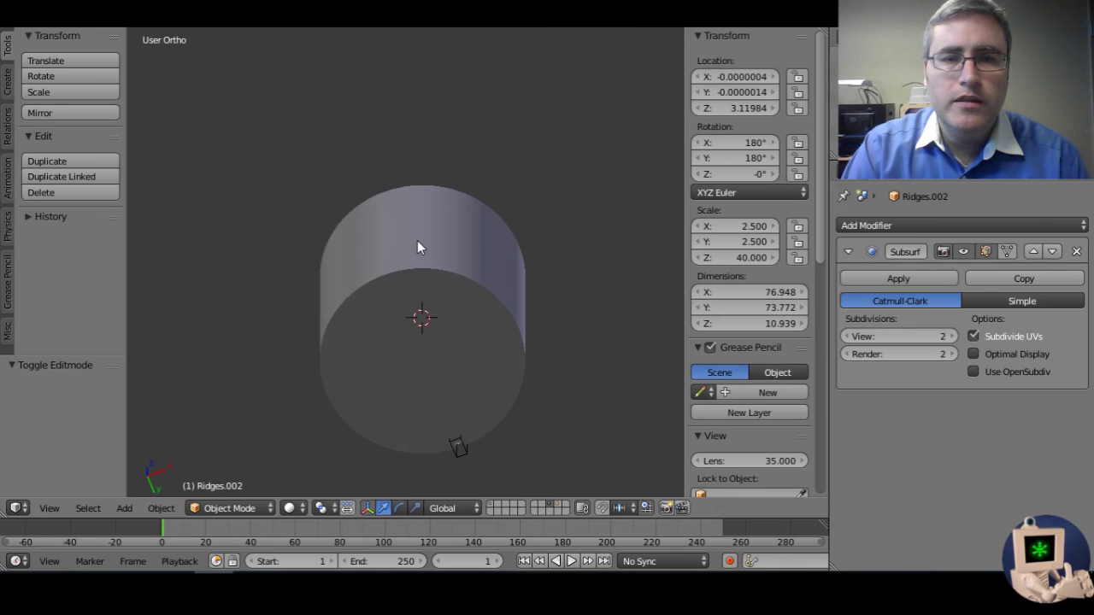
{"action": "middle_click_drag", "start_coordinate": [419, 242], "coordinate": [424, 252]}
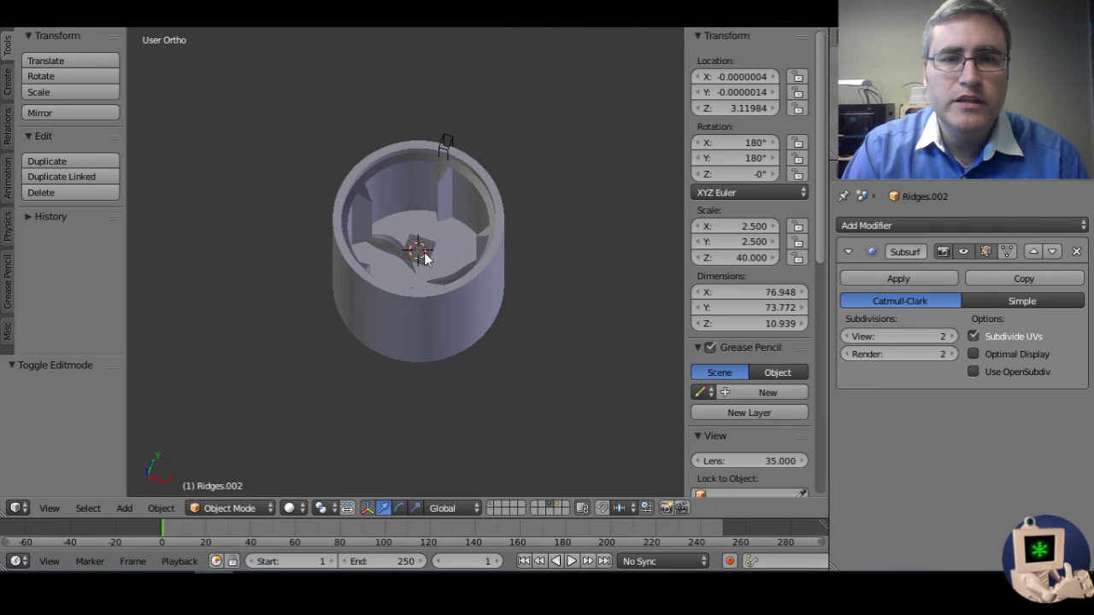
{"action": "right_click", "coordinate": [462, 176]}
{"action": "right_click", "coordinate": [464, 174]}
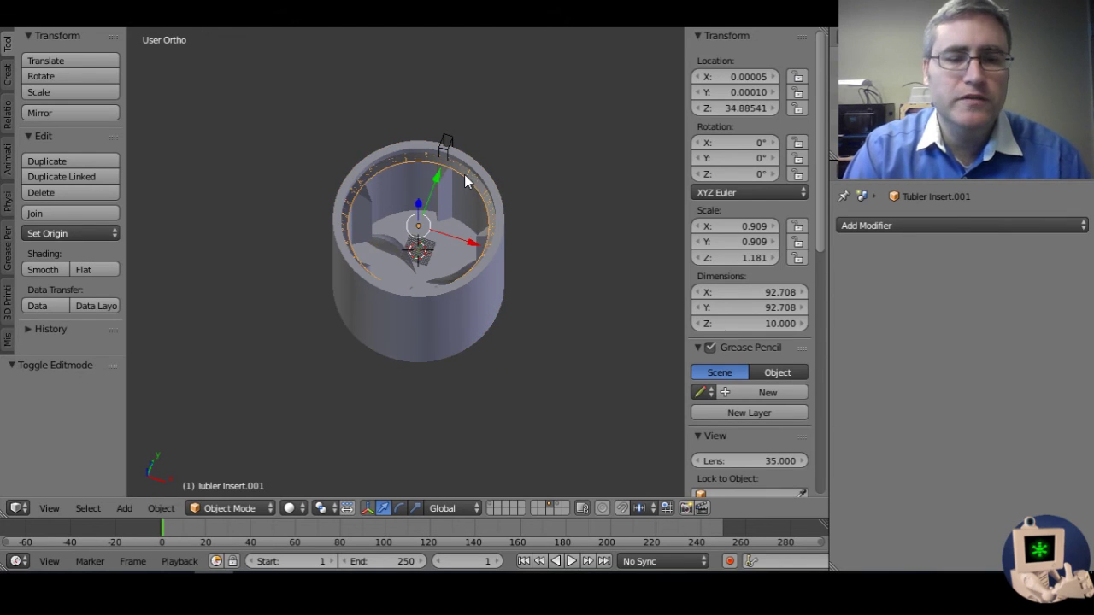
{"action": "key", "text": "KP_Divide"}
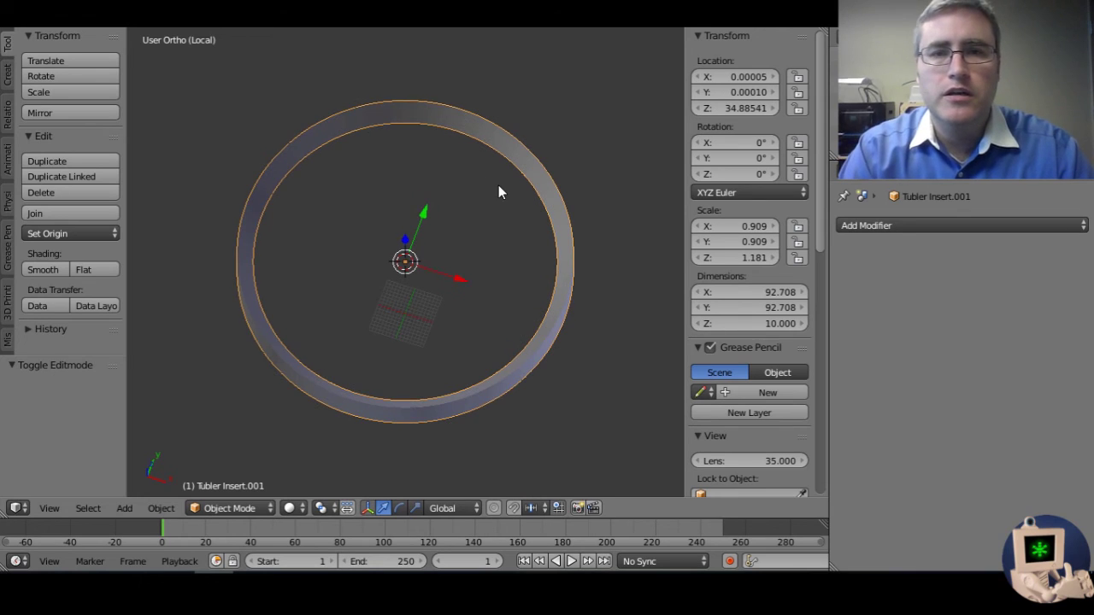
{"action": "middle_click_drag", "start_coordinate": [499, 185], "coordinate": [366, 107]}
{"action": "key", "text": "Tab"}
{"action": "middle_click_drag", "start_coordinate": [442, 162], "coordinate": [518, 247]}
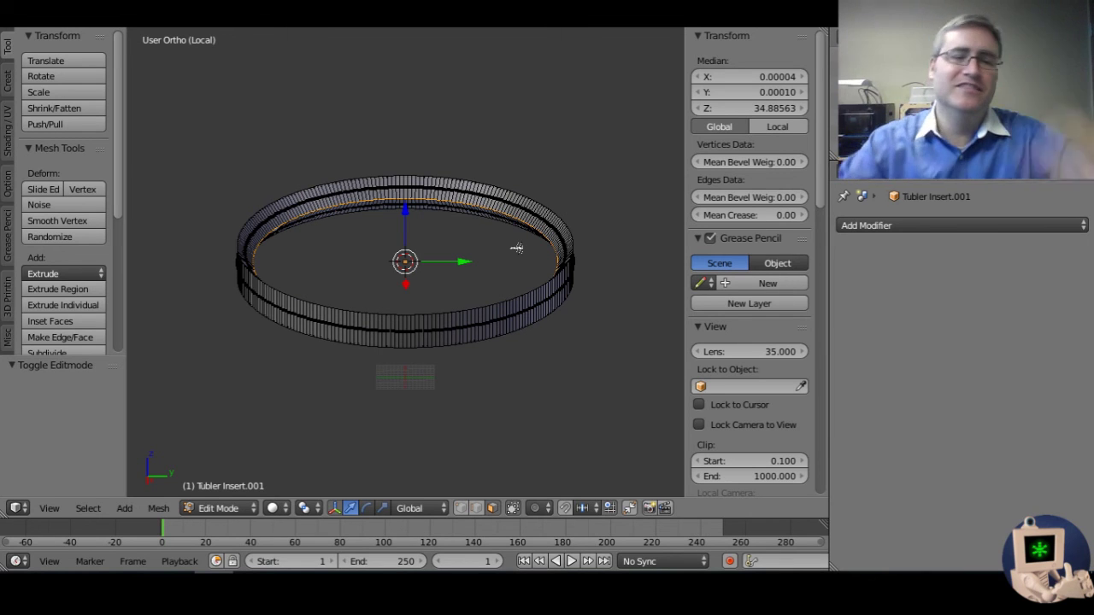
{"action": "key", "text": "Tab"}
{"action": "key", "text": "KP_Divide"}
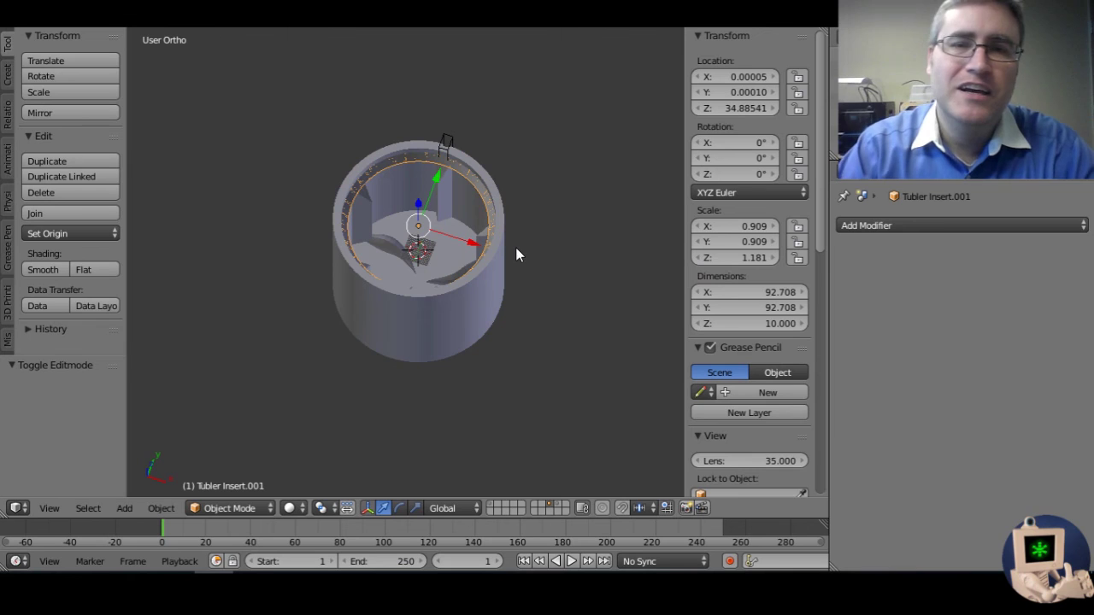
Isolate the container's vertical inner ridges, examine them from the top and in Edit Mode, and return to the whole container in Object Mode.
{"action": "right_click", "coordinate": [437, 205]}
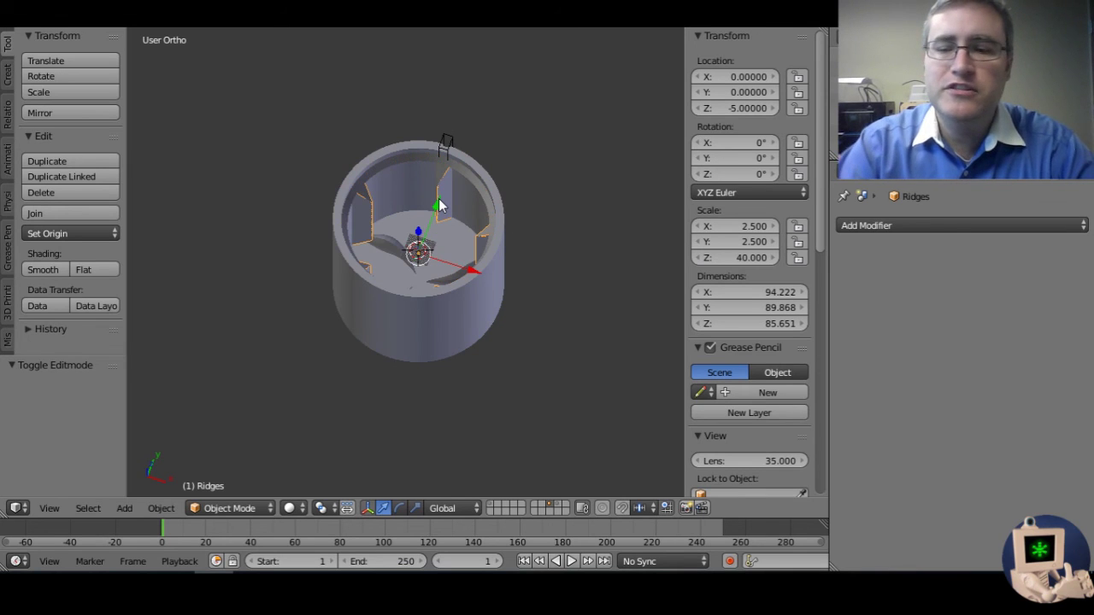
{"action": "key", "text": "KP_Divide"}
{"action": "key", "text": "KP_7"}
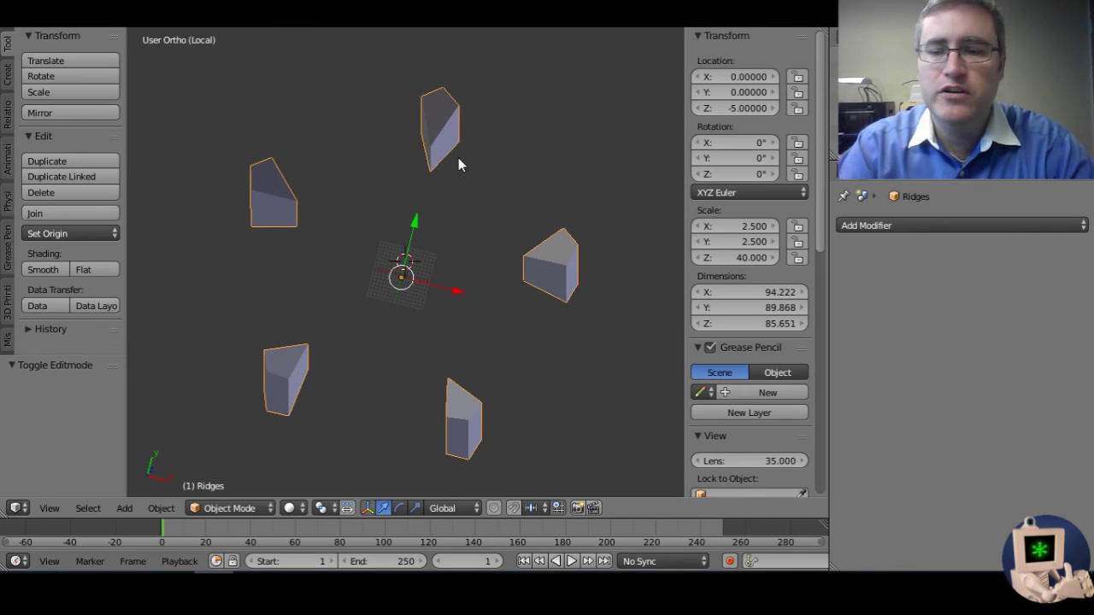
{"action": "scroll", "coordinate": [458, 165], "scroll_direction": "down", "scroll_amount": 1}
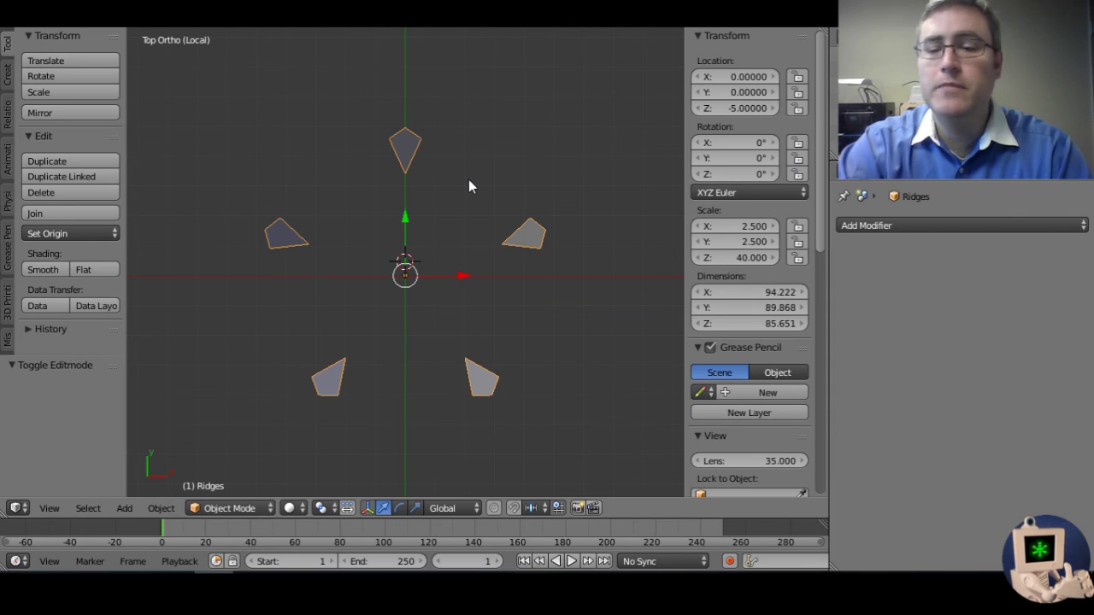
{"action": "key", "text": "Tab"}
{"action": "key", "text": "KP_Divide"}
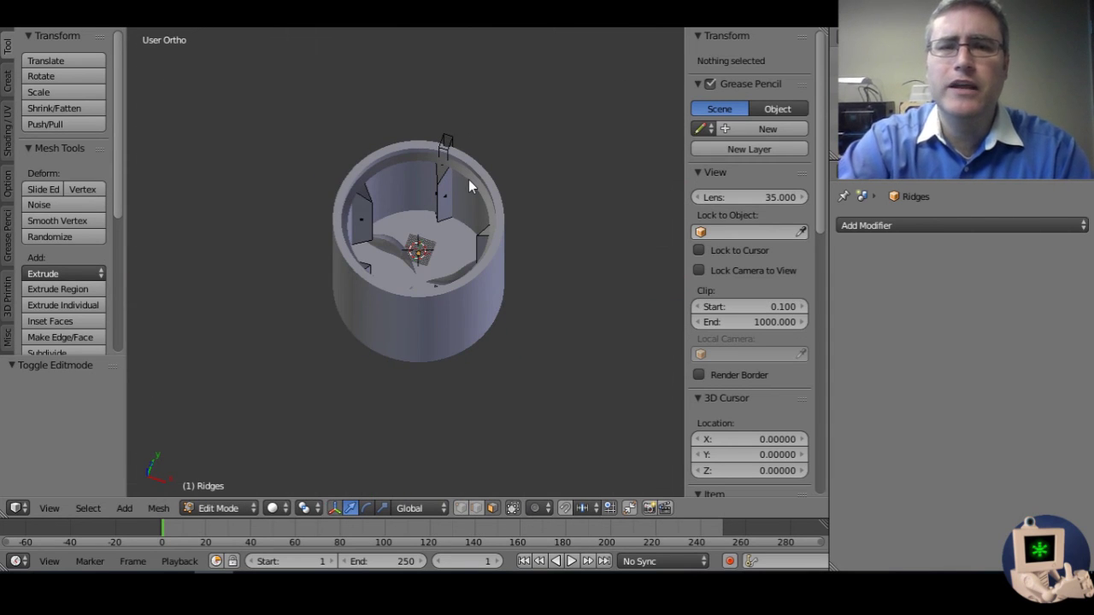
{"action": "key", "text": "Tab"}
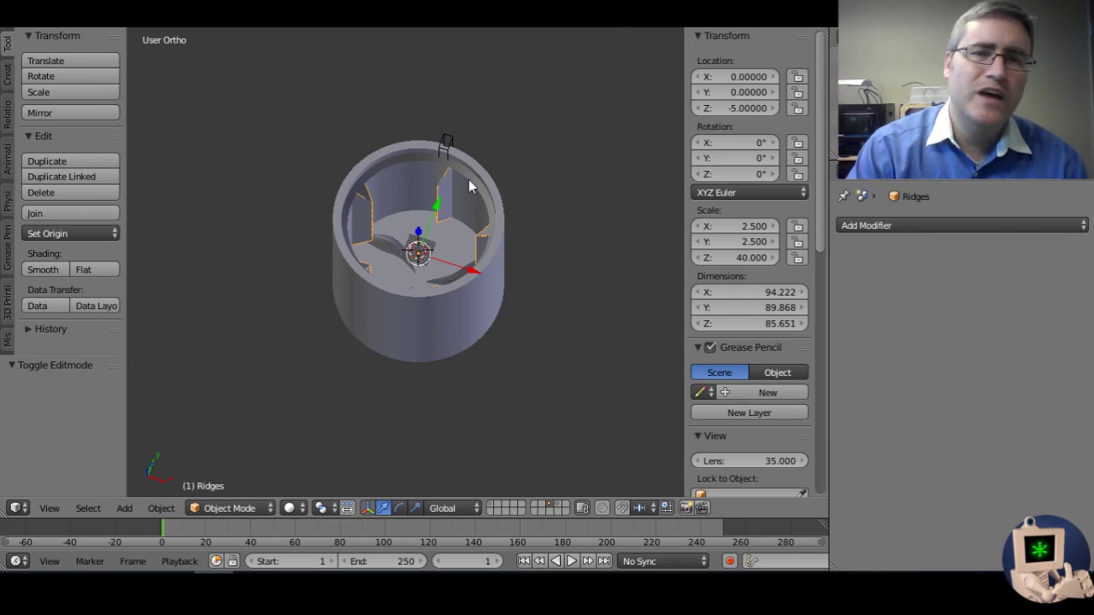
{"action": "scroll", "coordinate": [457, 187], "scroll_direction": "down", "scroll_amount": 2}
{"action": "middle_click_drag", "start_coordinate": [447, 188], "coordinate": [427, 281]}
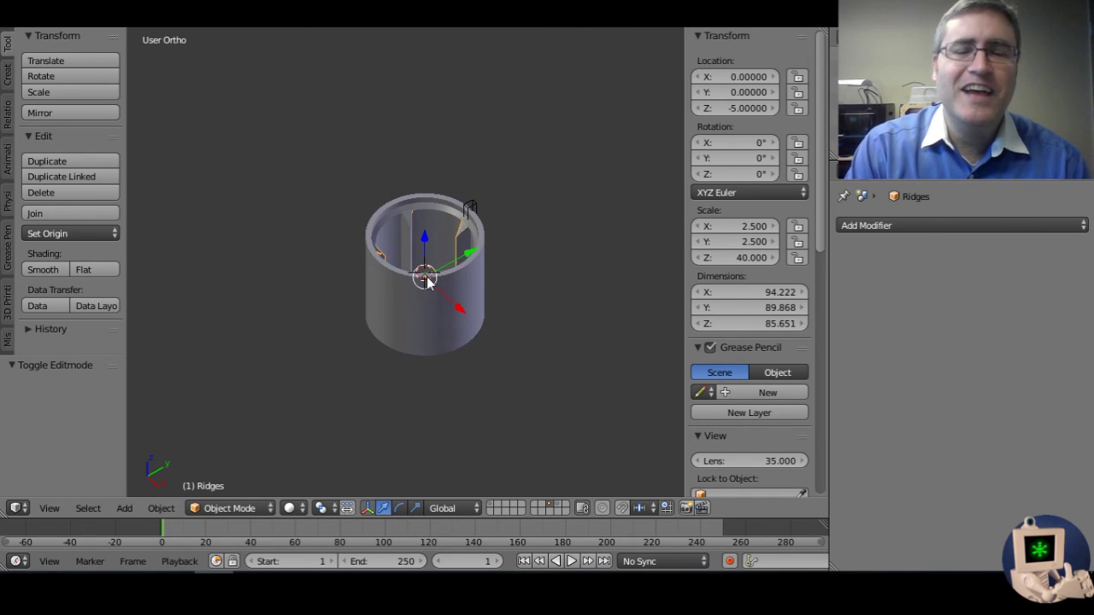
Compare the plain cylinder with the finished container by showing the plain cylinder's layer and returning to the finished container's layer.
{"action": "left_click", "coordinate": [492, 505]}
{"action": "scroll", "coordinate": [479, 306], "scroll_direction": "up", "scroll_amount": 3}
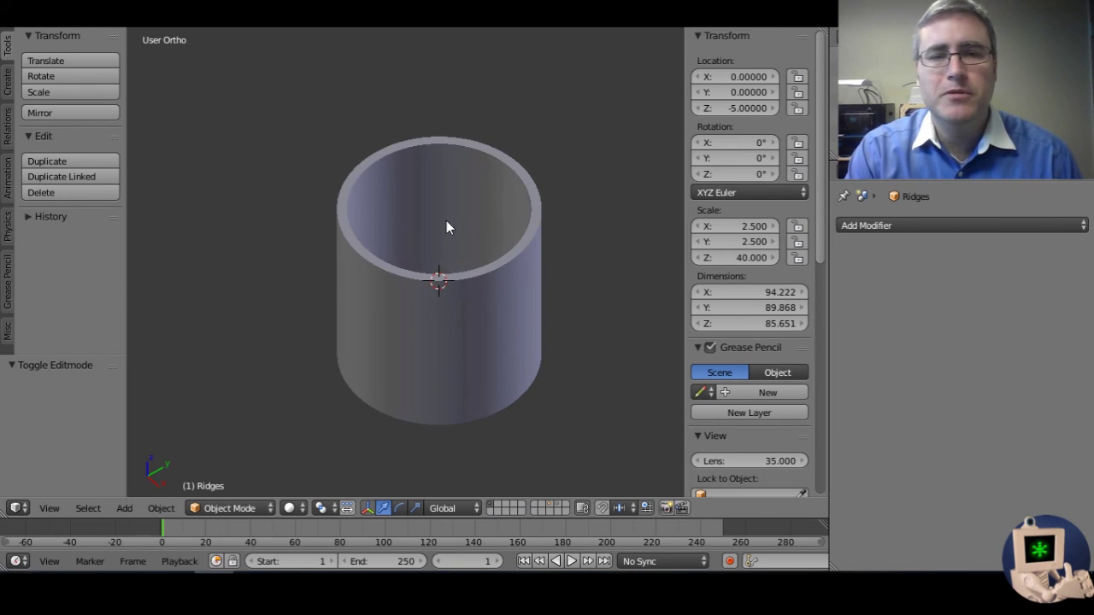
{"action": "middle_click_drag", "start_coordinate": [446, 226], "coordinate": [455, 258]}
{"action": "left_click", "coordinate": [550, 505], "text": "shift"}
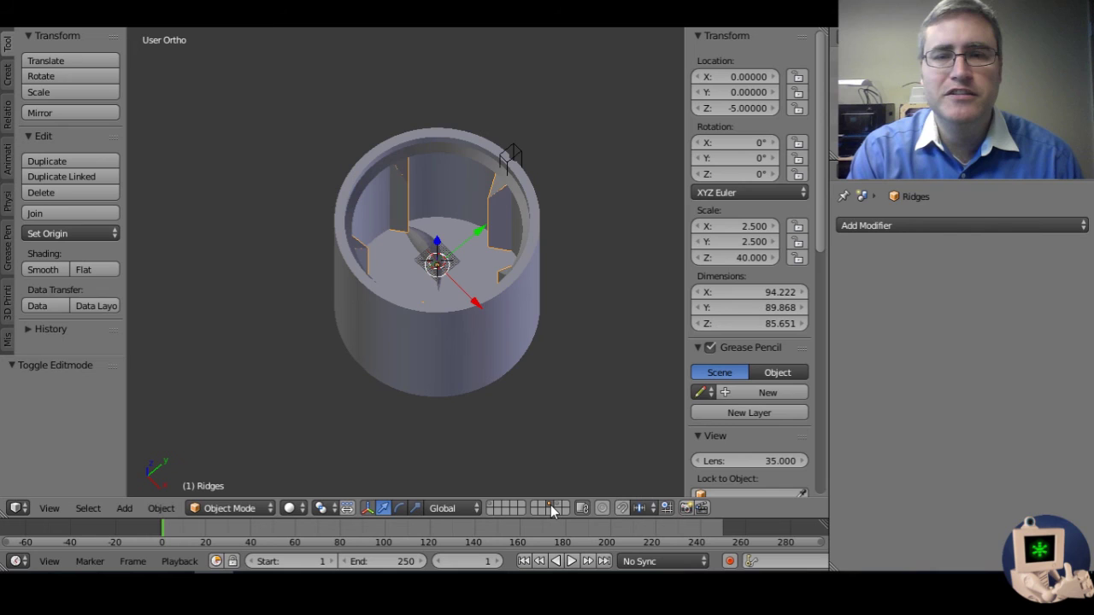
Select the finished container and the plain cylinder on its own layer in turn to compare their dimensions and modifiers.
{"action": "right_click", "coordinate": [490, 338]}
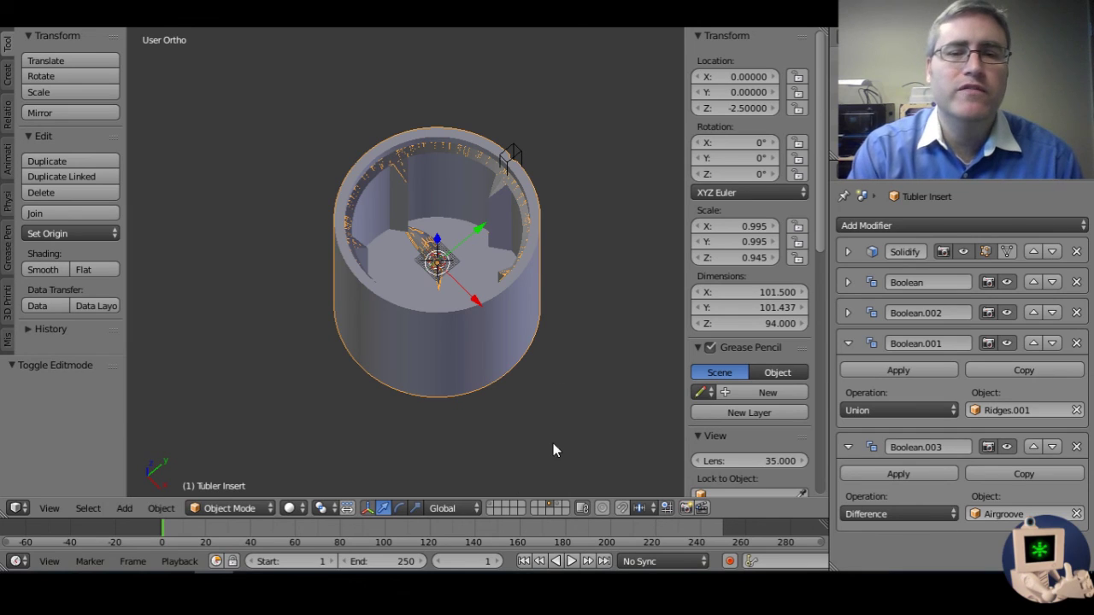
{"action": "key", "text": "a"}
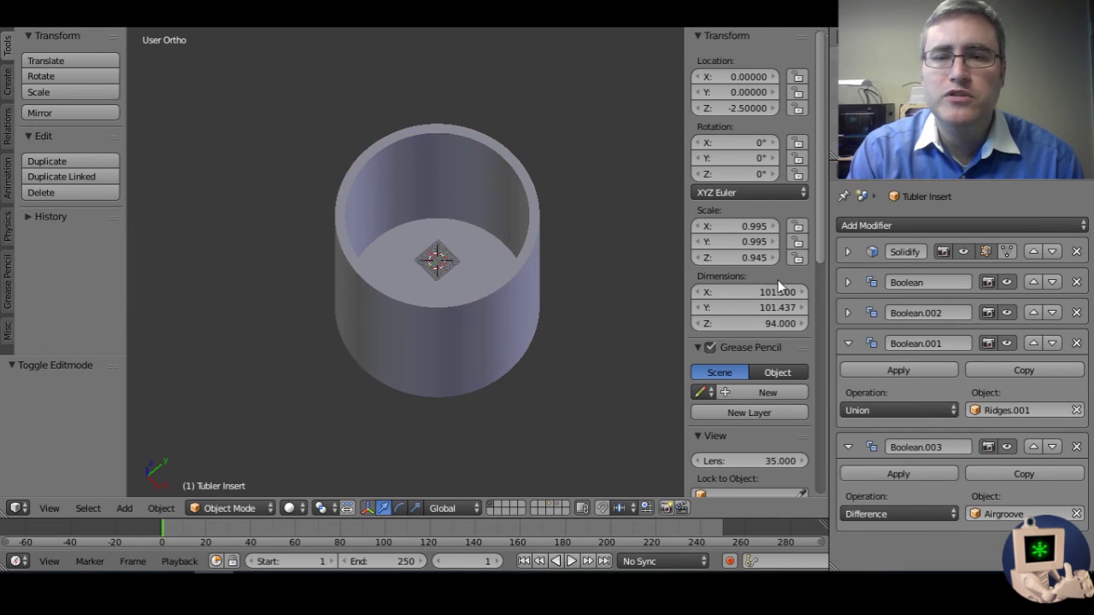
{"action": "right_click", "coordinate": [508, 306]}
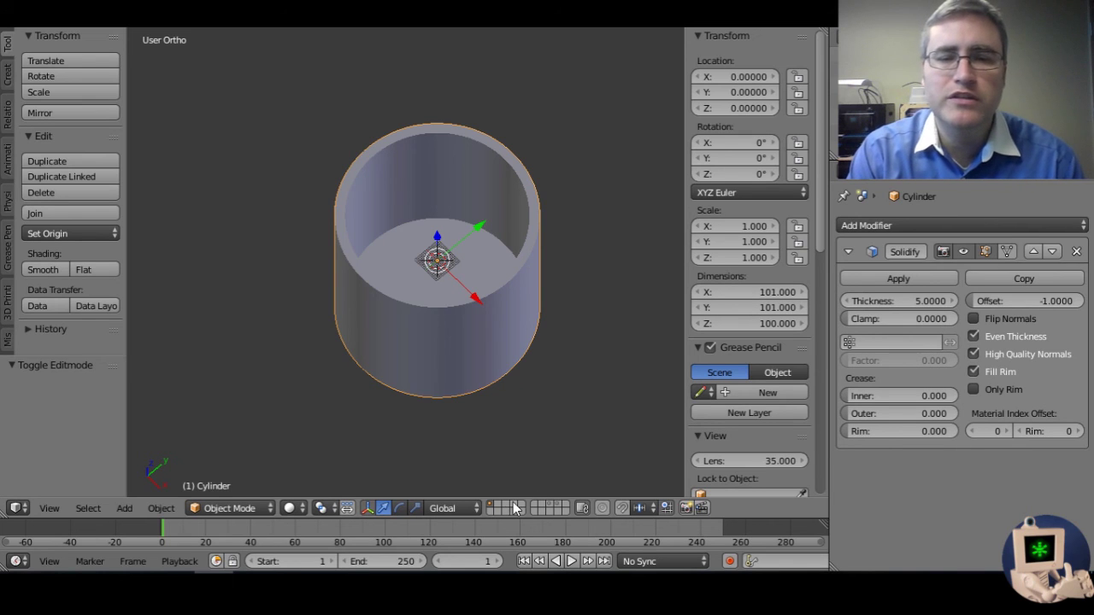
Show only the finished container's layer and examine its rim and inner ridges from a distance and close up.
{"action": "left_click", "coordinate": [552, 507]}
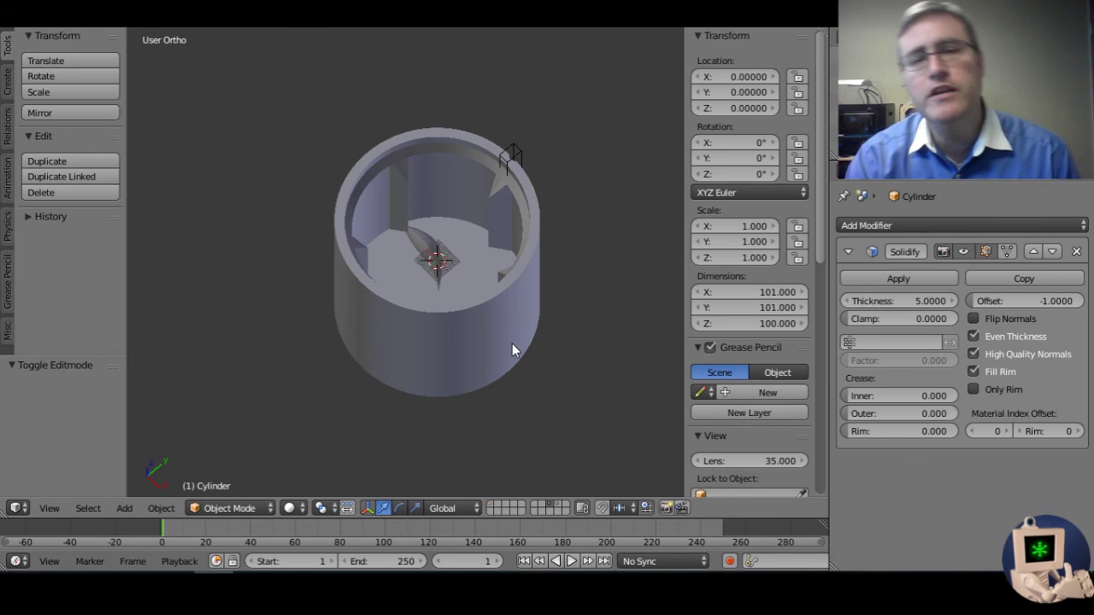
{"action": "middle_click_drag", "start_coordinate": [498, 271], "coordinate": [470, 245]}
{"action": "scroll", "coordinate": [305, 235], "scroll_direction": "down", "scroll_amount": 3}
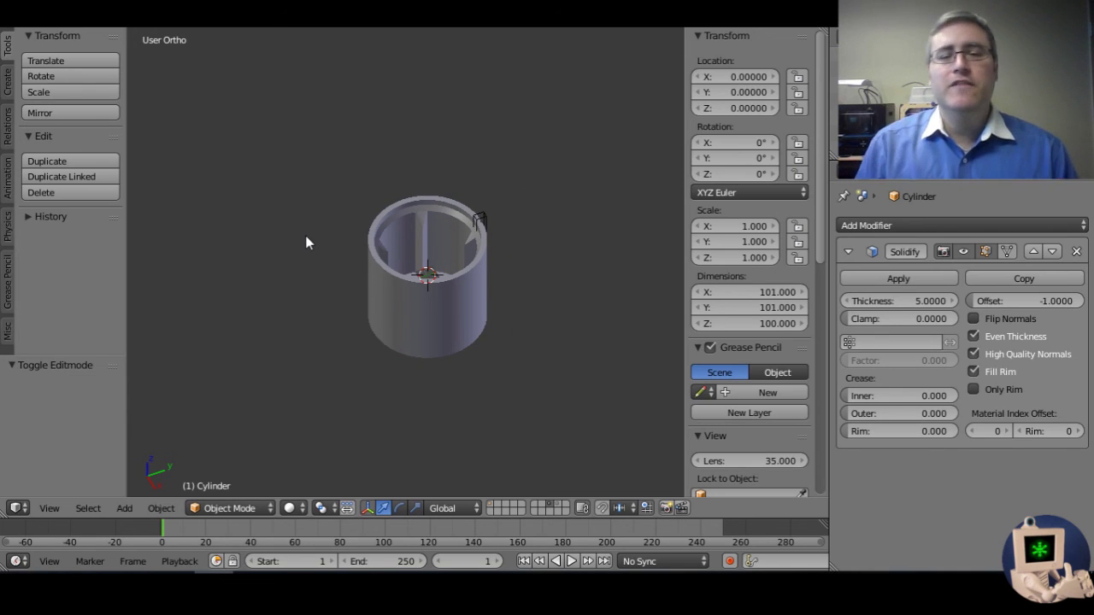
{"action": "scroll", "coordinate": [363, 252], "scroll_direction": "up", "scroll_amount": 5}
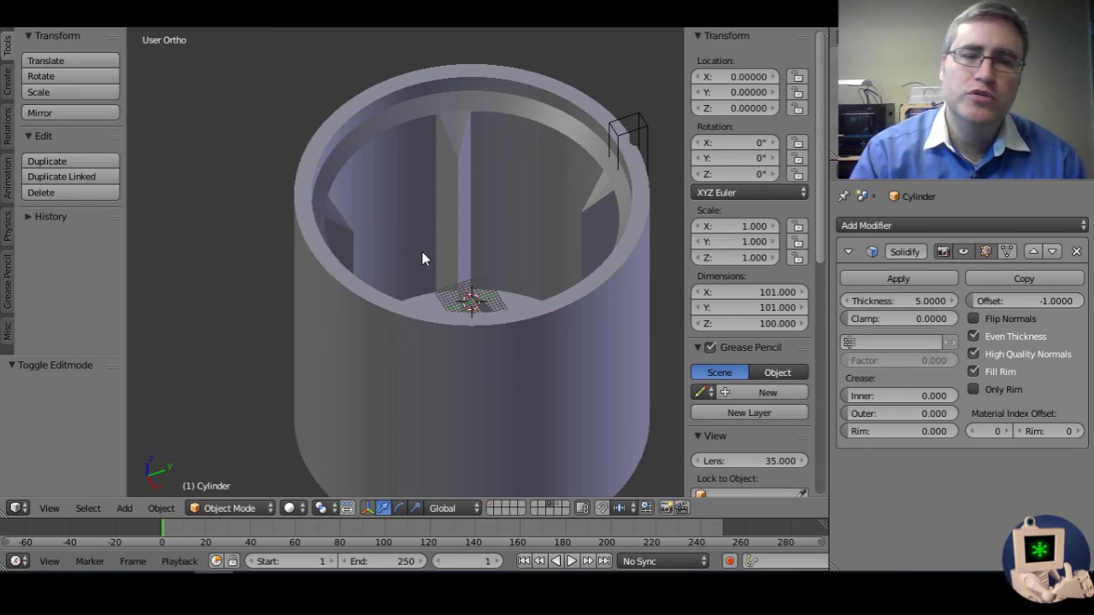
{"action": "mouse_move", "coordinate": [214, 589]}
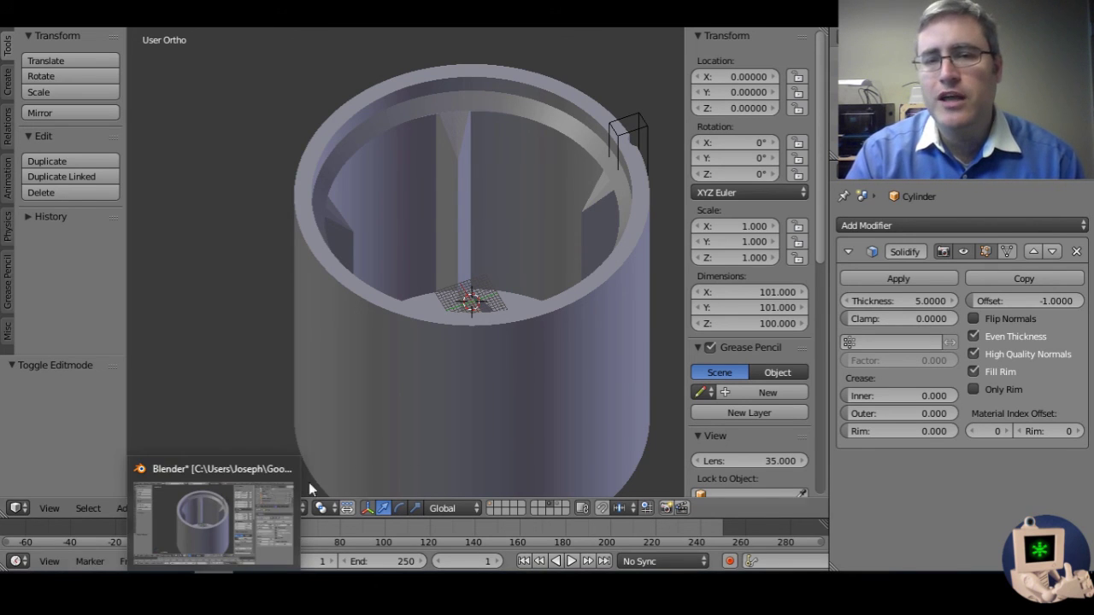